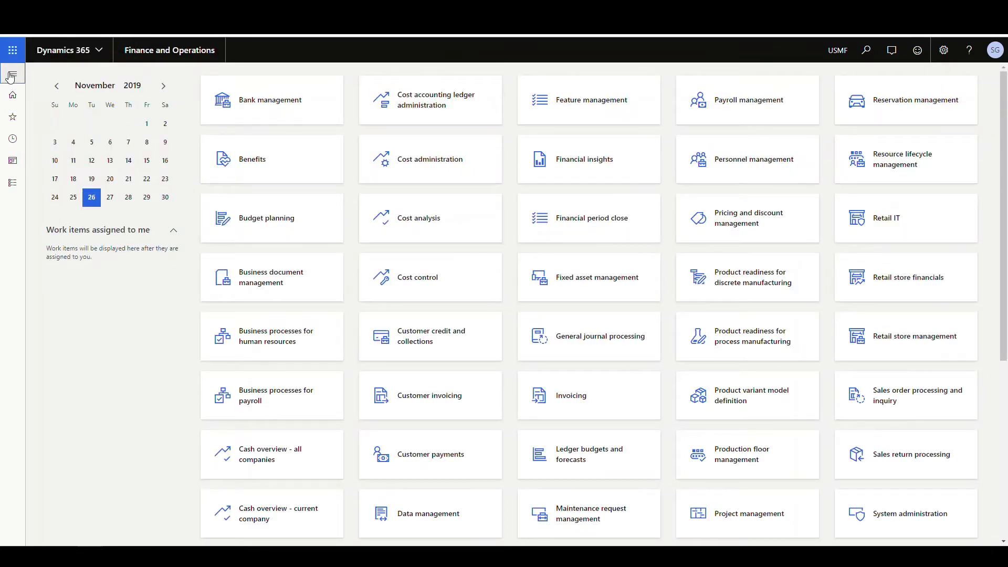
# Open Warehouse management > Periodic tasks > Inventory status change from the navigation pane.
pyautogui.click(10, 76)
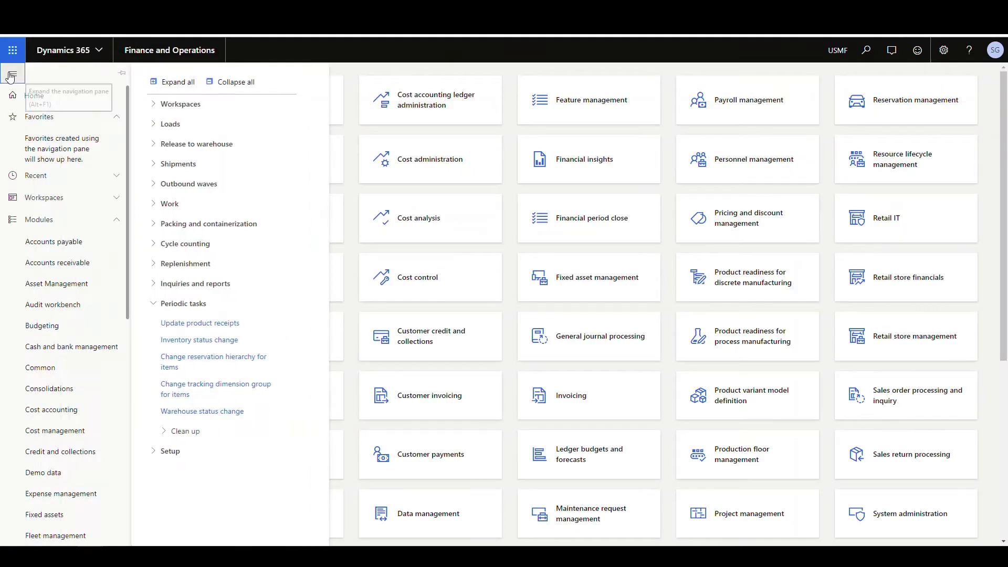
pyautogui.scroll(-8, 63, 315)
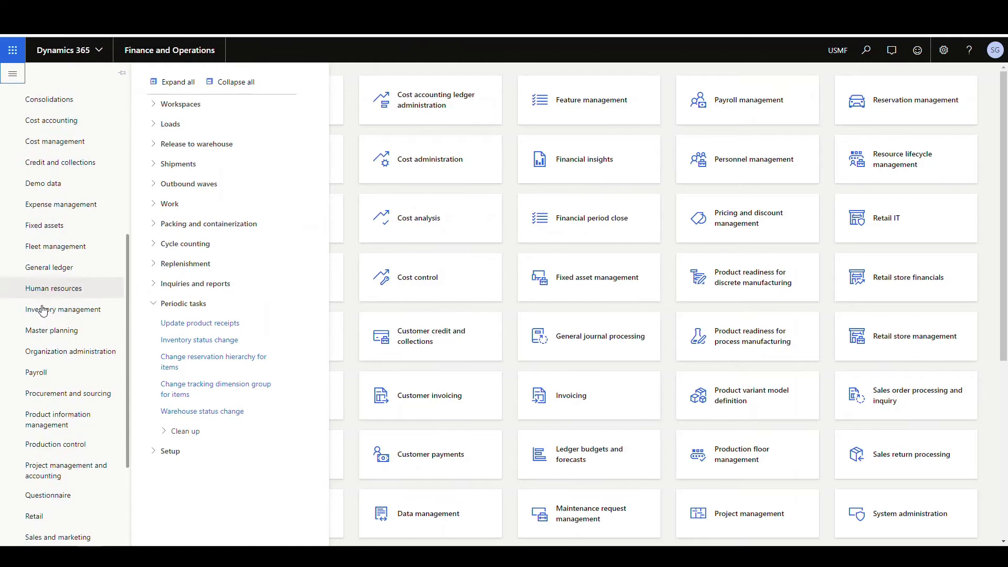
pyautogui.click(229, 342)
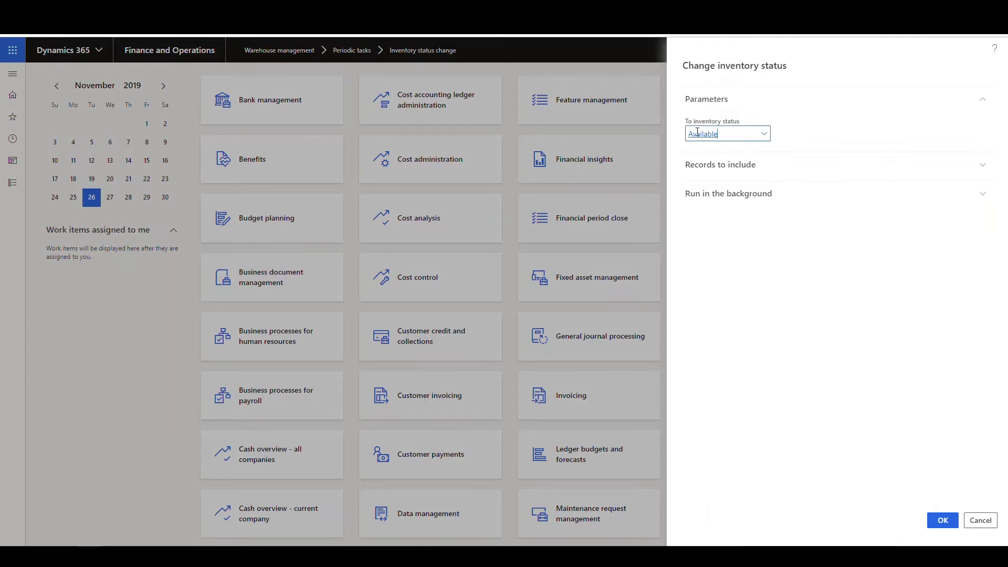
# Change inventory status to Blocking for item Z0002 at location ZPICK2.
pyautogui.click(764, 135)
pyautogui.click(704, 182)
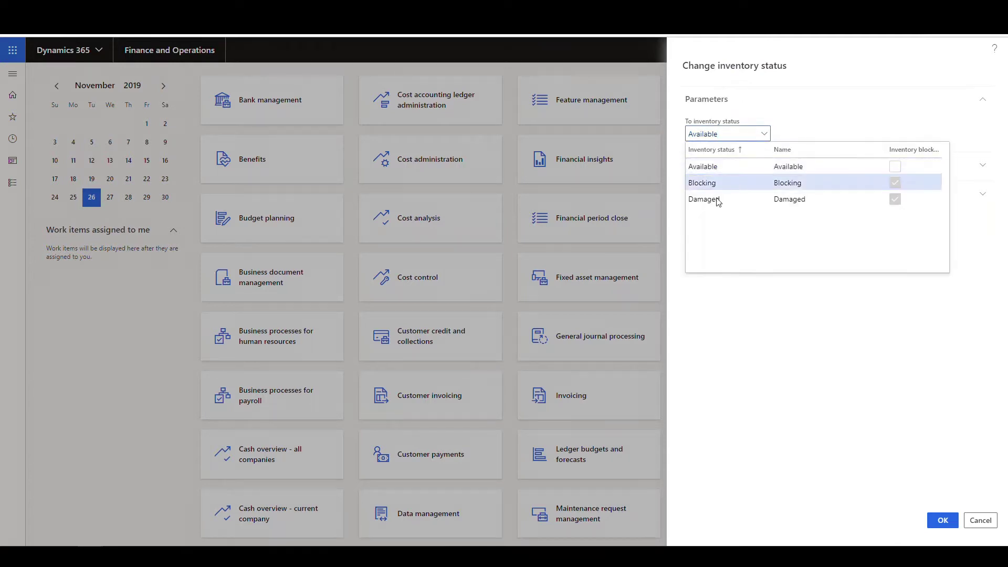
pyautogui.click(739, 174)
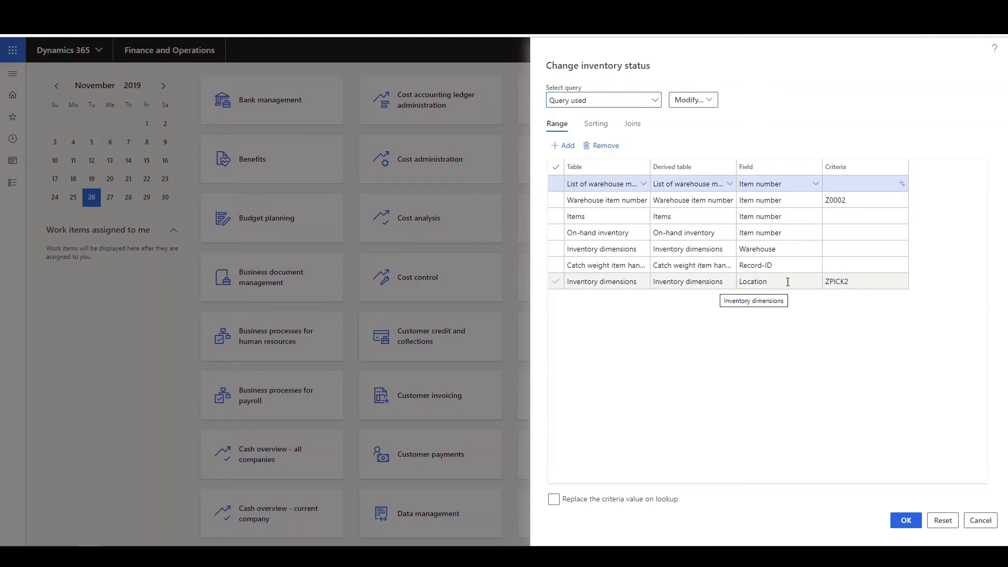
pyautogui.click(905, 520)
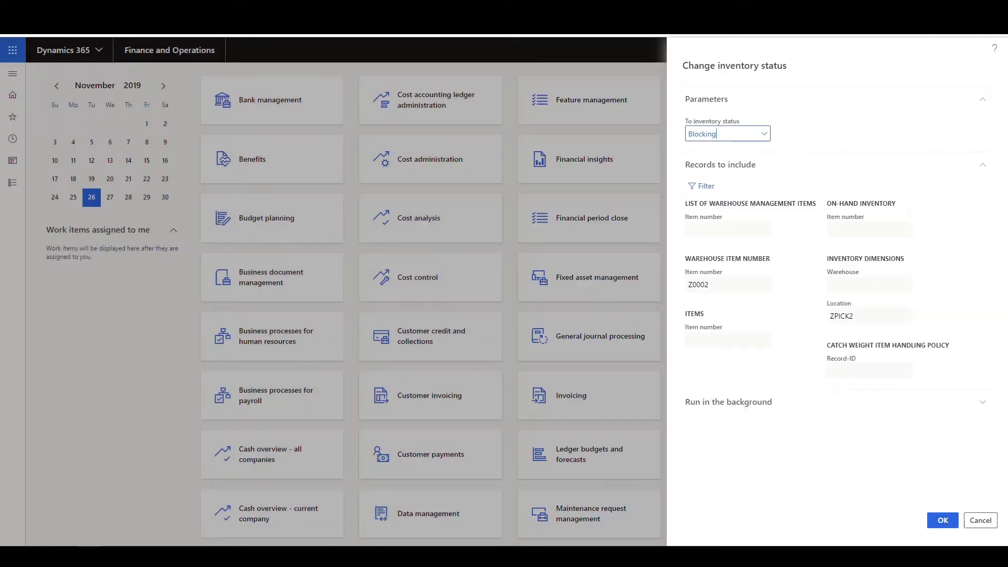
pyautogui.click(943, 520)
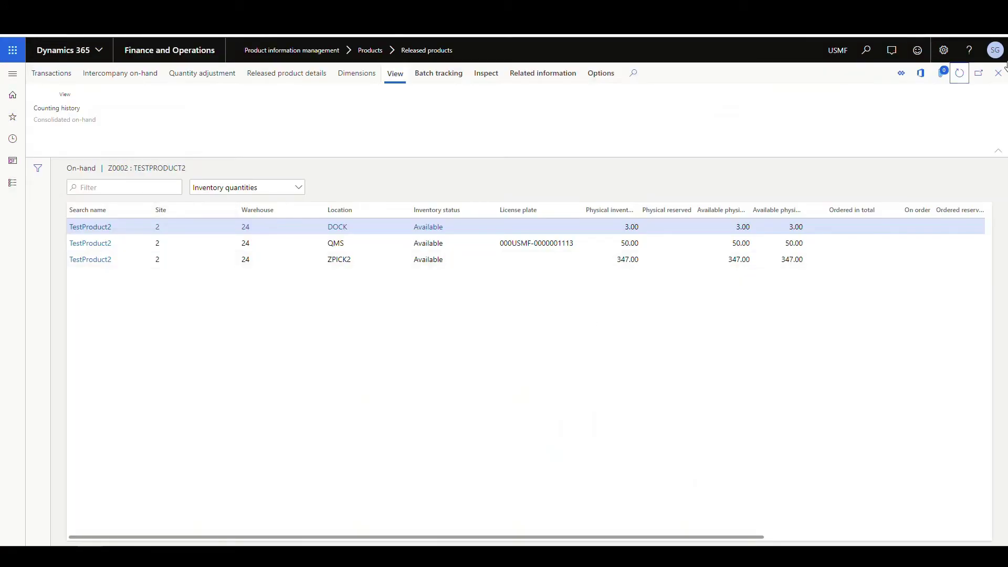
# Refresh the on-hand list to show Z0002's 347 units at ZPICK2 as Blocking.
pyautogui.click(960, 73)
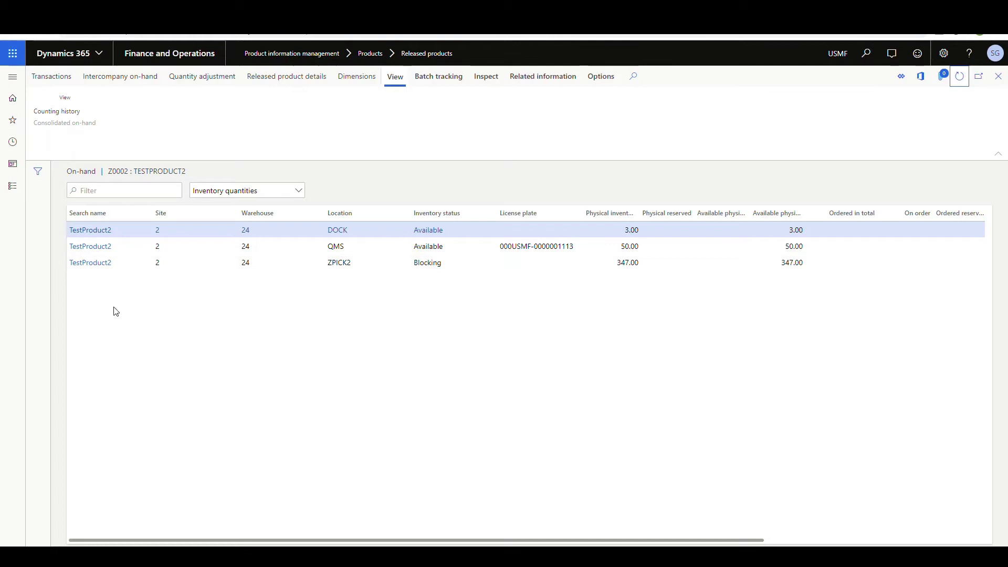
# Go from the dashboard to Warehouse management > Periodic tasks > Warehouse status change.
pyautogui.click(83, 53)
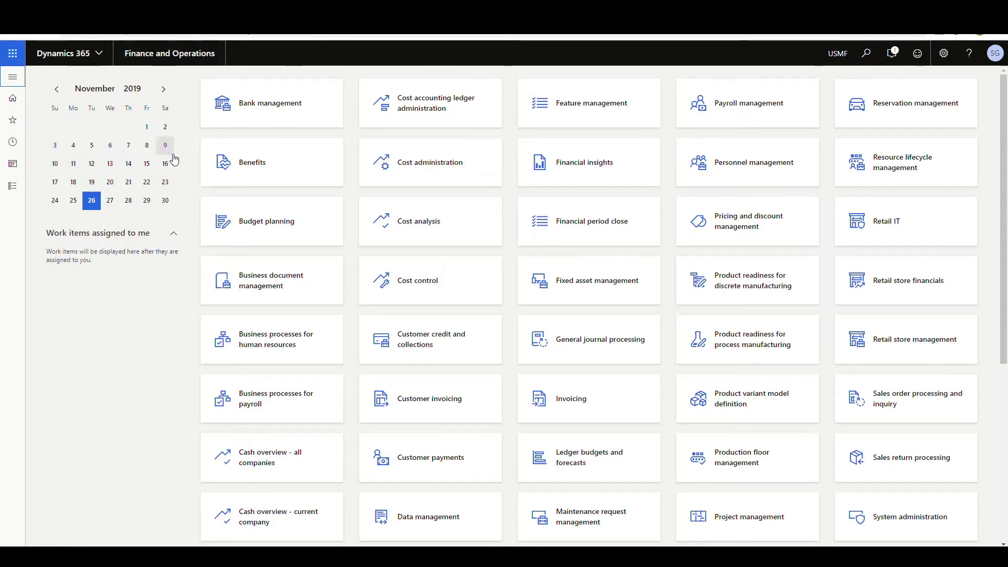
pyautogui.click(13, 77)
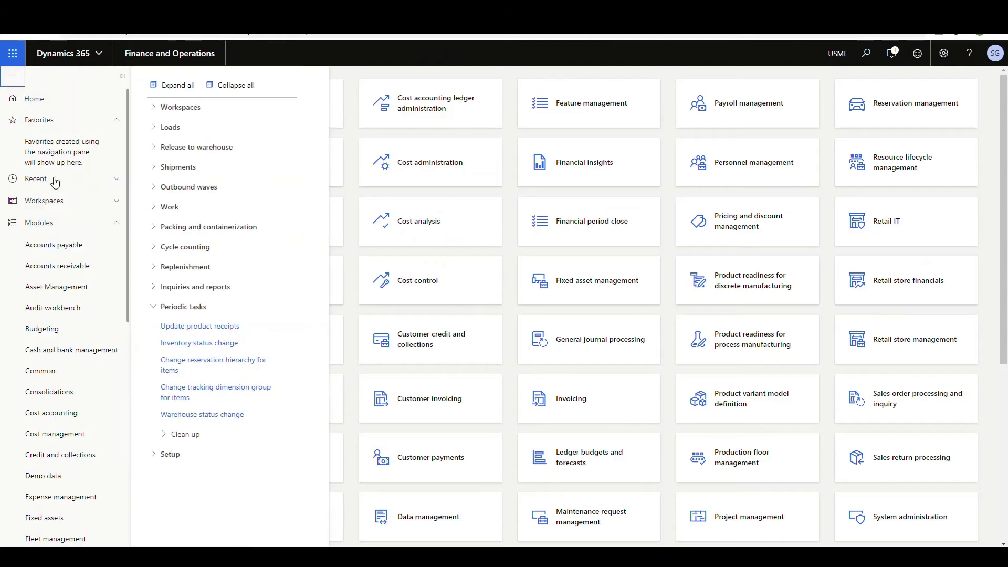
pyautogui.scroll(-8, 63, 315)
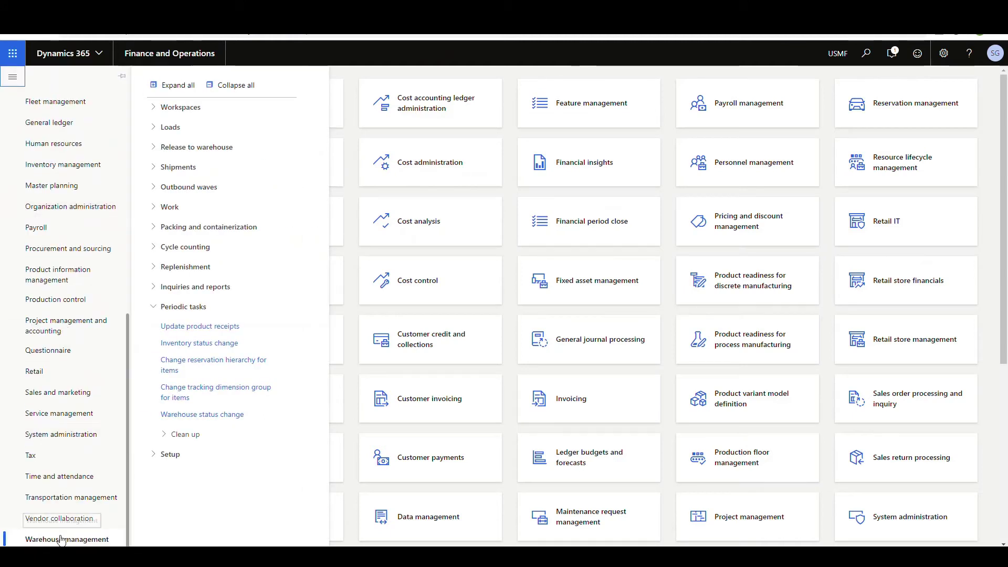
pyautogui.click(225, 415)
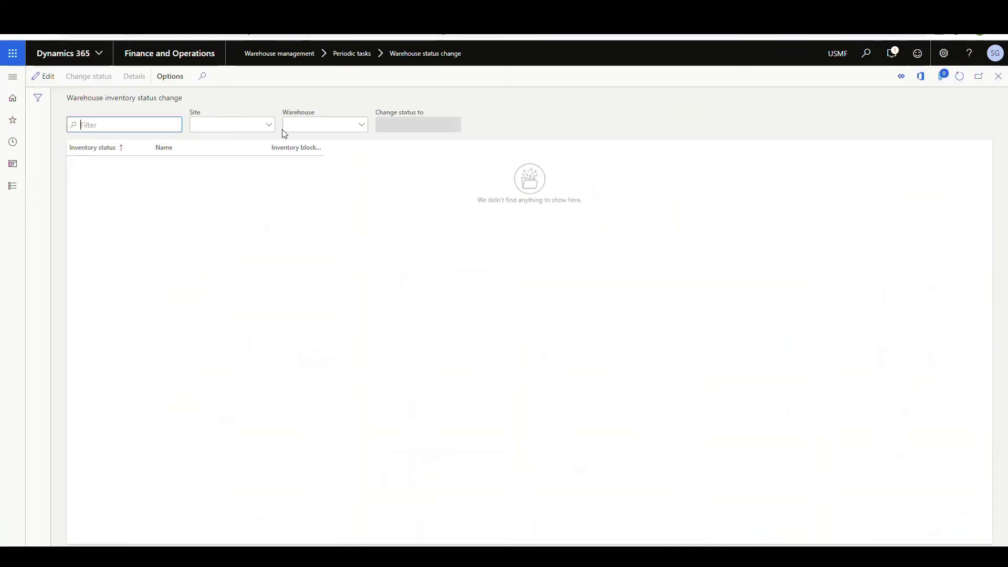
# Enter warehouse 24, set Change status to Available, and select the Blocking row.
pyautogui.click(321, 125)
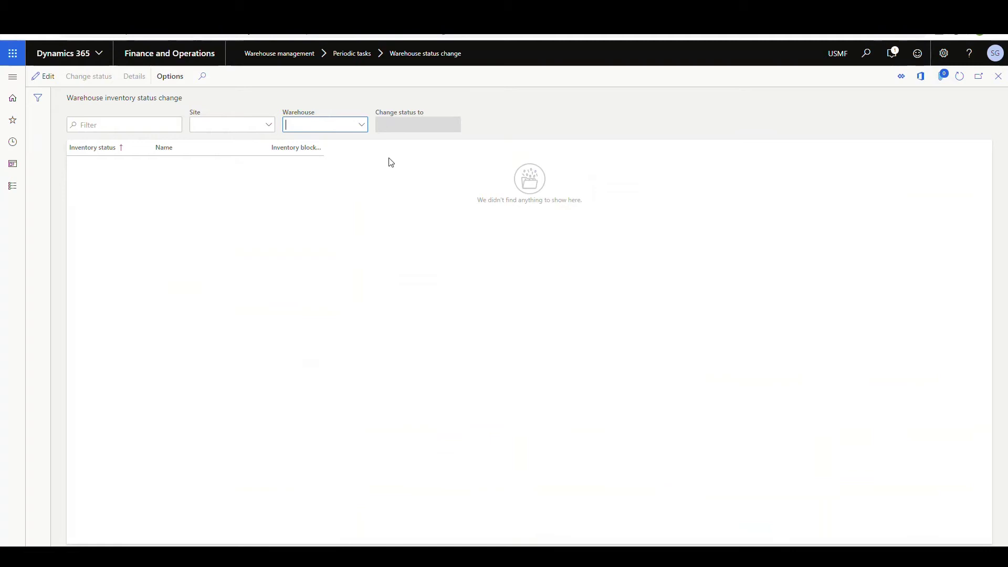
pyautogui.press('Tab')
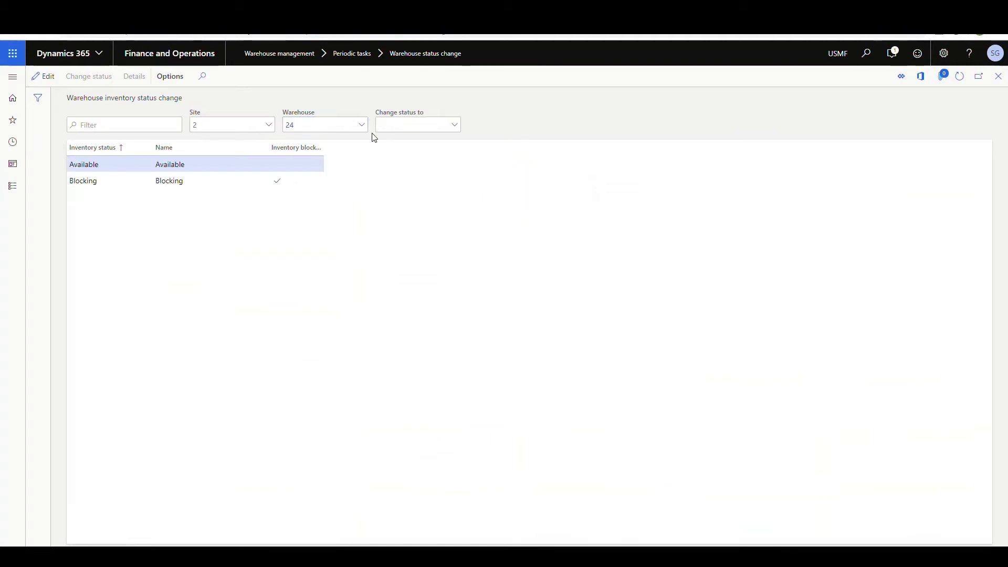
pyautogui.click(455, 126)
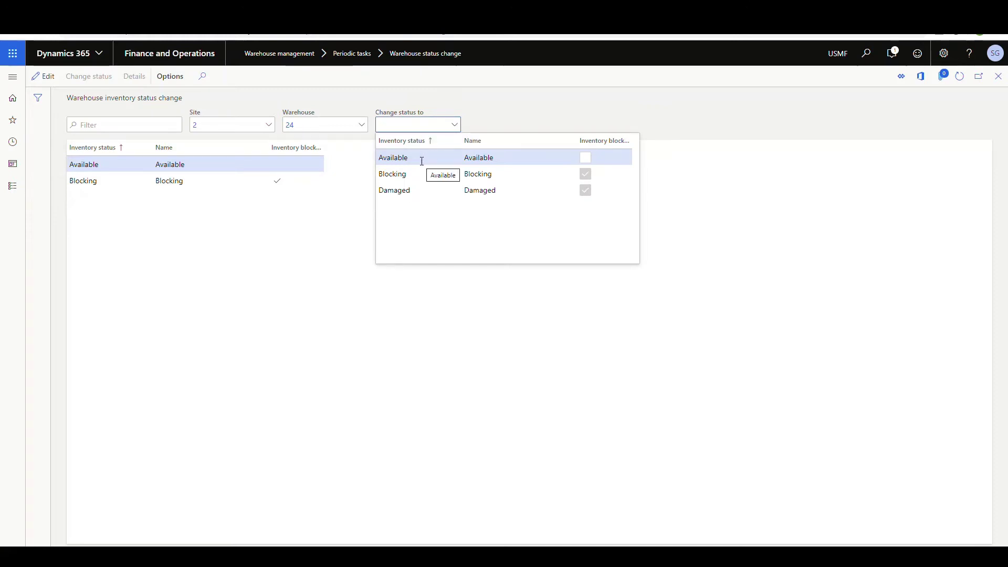
pyautogui.click(422, 161)
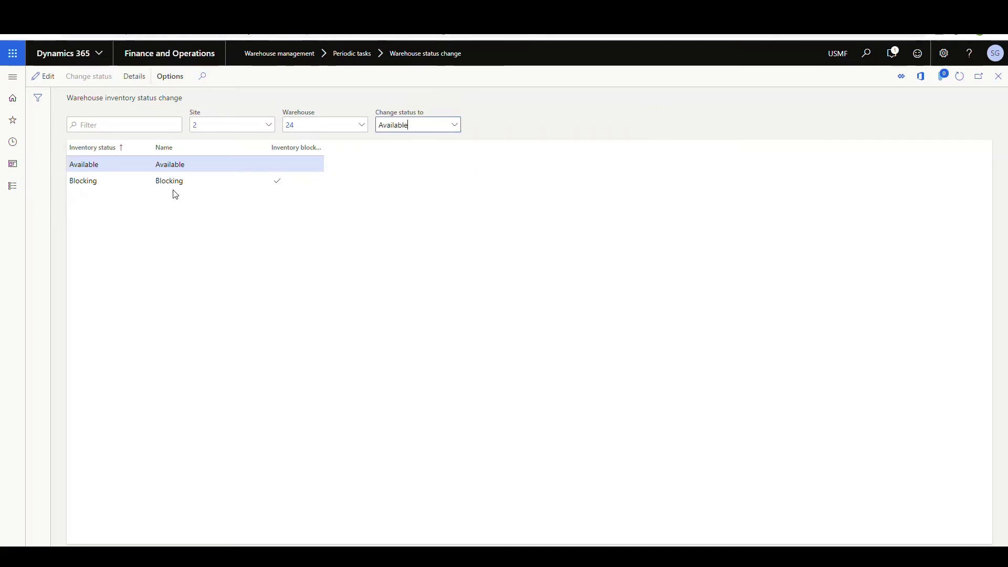
pyautogui.click(211, 181)
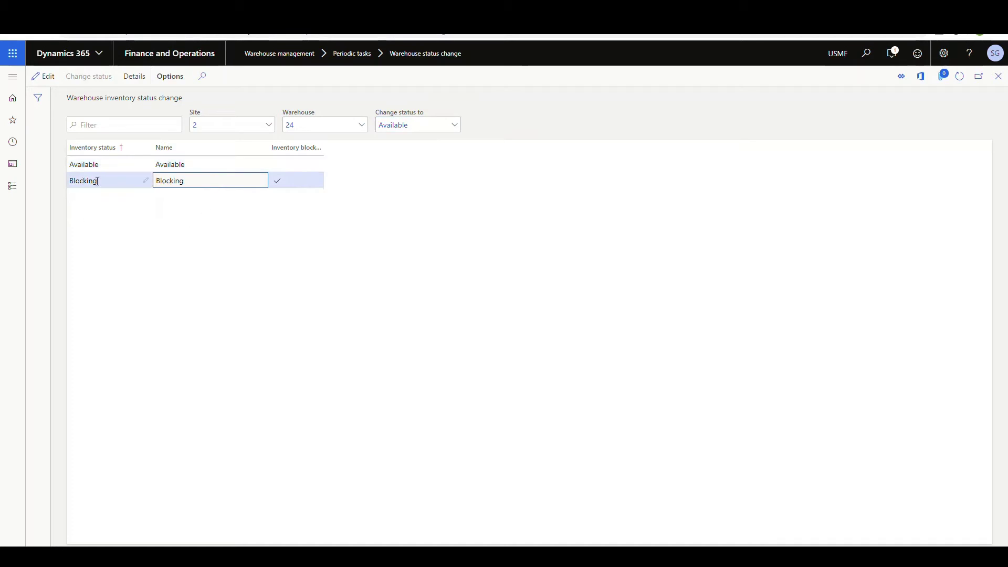
# Apply the Blocking-to-Available change to the Z0002 ZPICK2 line and confirm it.
pyautogui.click(134, 84)
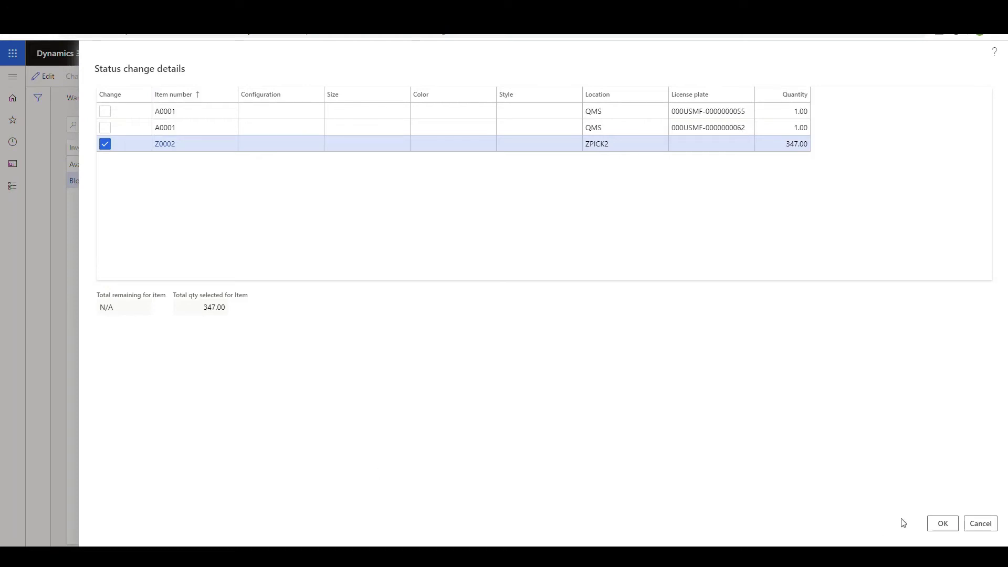
pyautogui.click(932, 522)
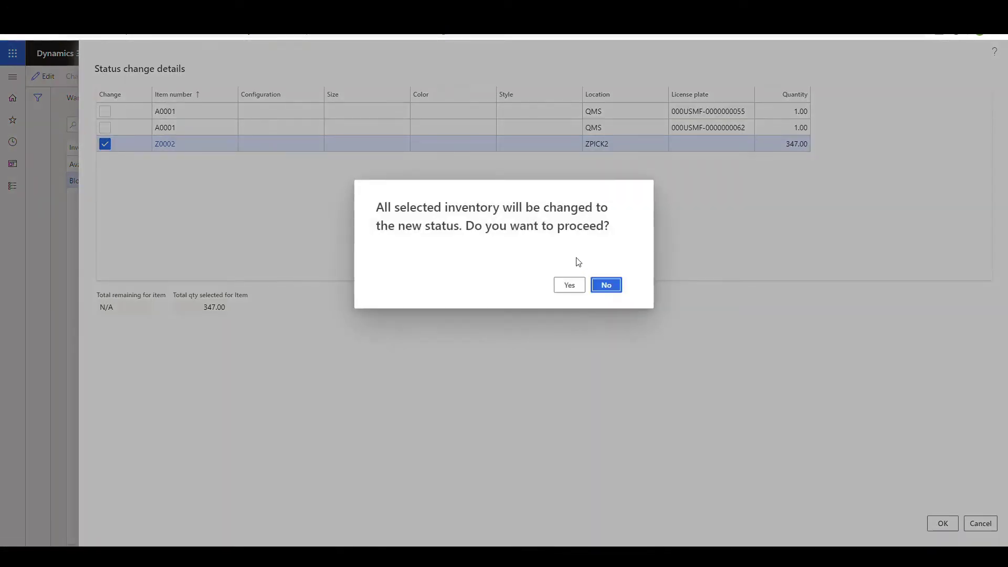
pyautogui.click(568, 287)
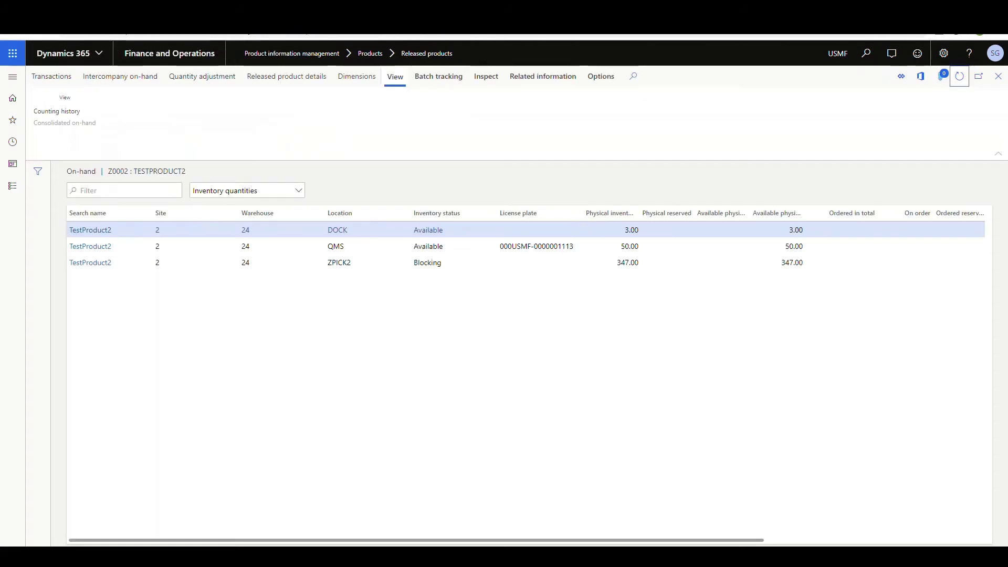
# Refresh the on-hand list to confirm ZPICK2's 347 units of Z0002 are Available.
pyautogui.click(961, 78)
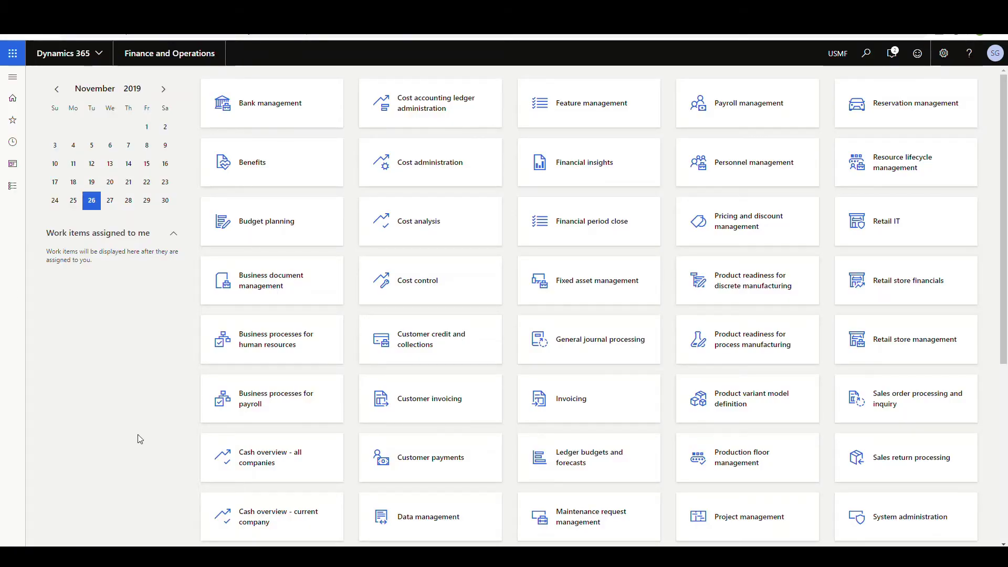
# Review the Status change mobile menu item (Work mode, Inventory status change), then return to on-hand.
pyautogui.click(13, 77)
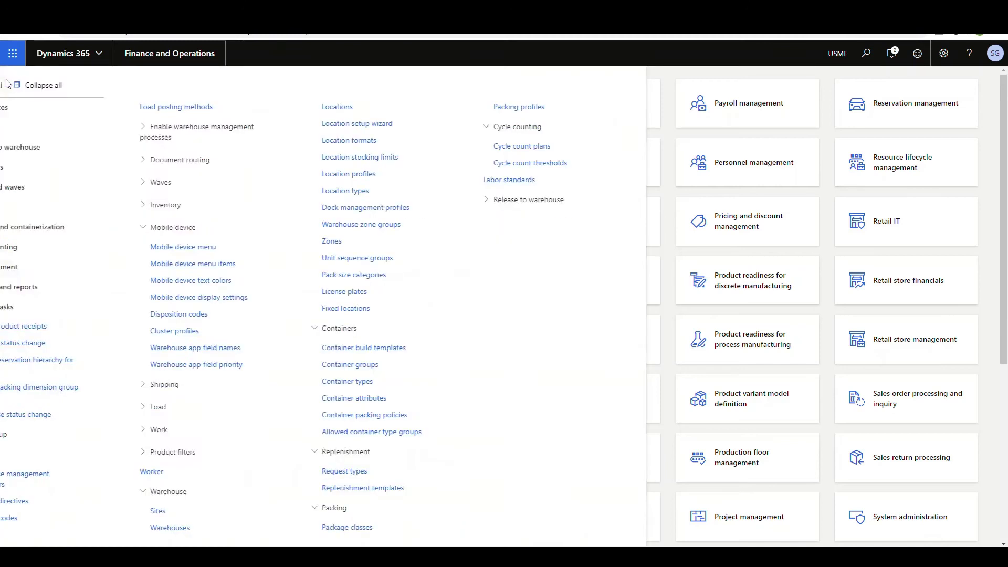
pyautogui.scroll(-8, 84, 205)
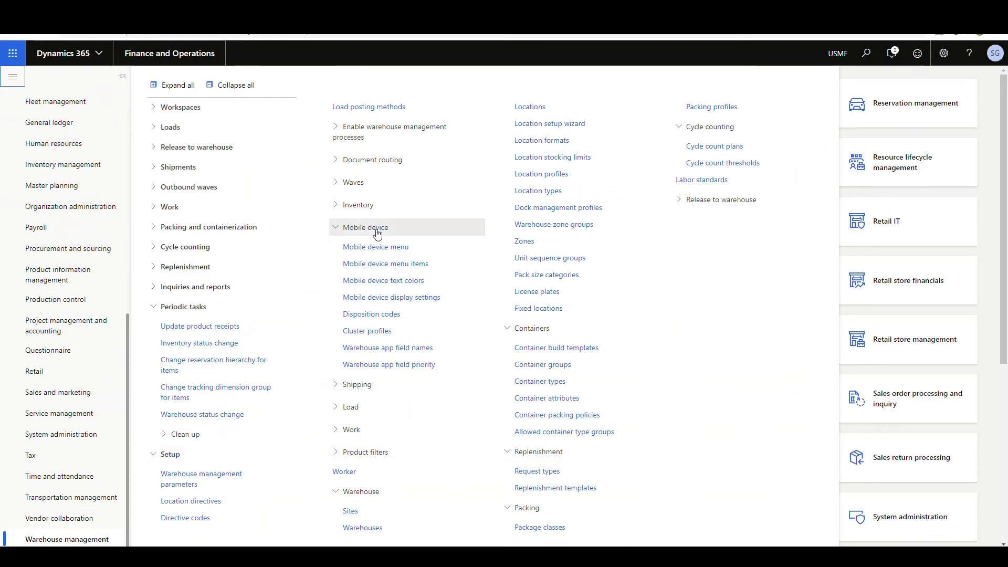
pyautogui.click(408, 264)
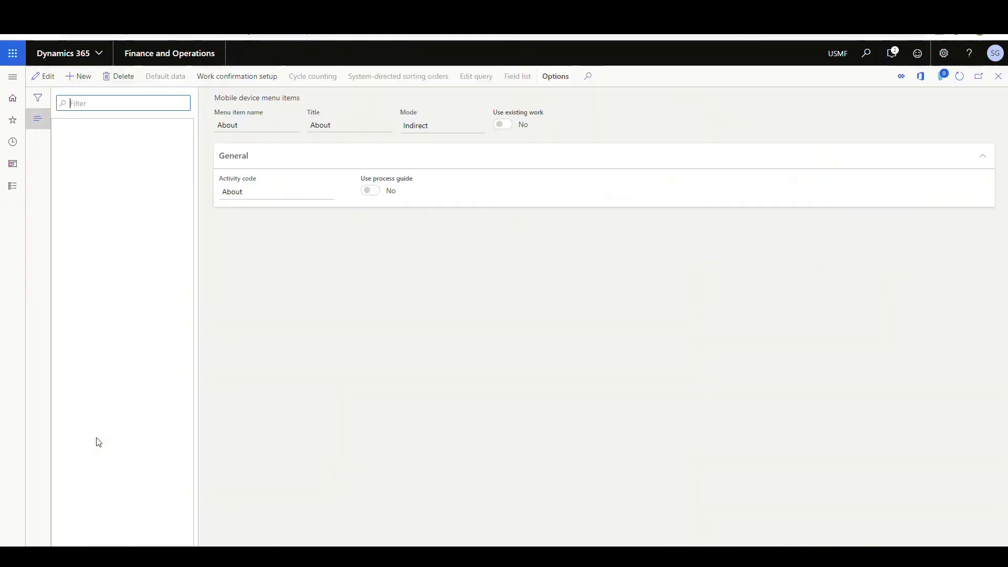
pyautogui.moveTo(190, 205); pyautogui.dragTo(184, 547)
pyautogui.click(105, 356)
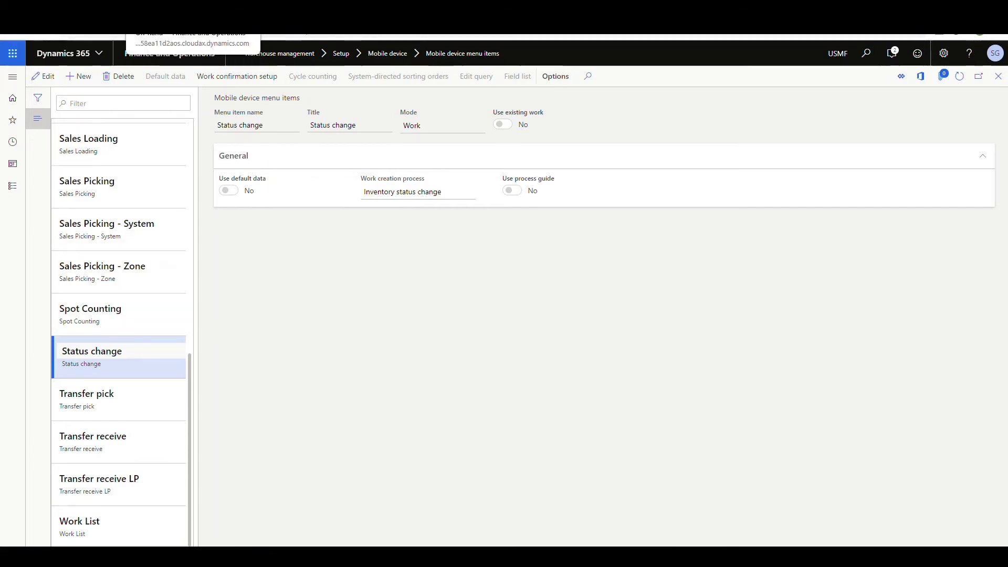
pyautogui.click(131, 29)
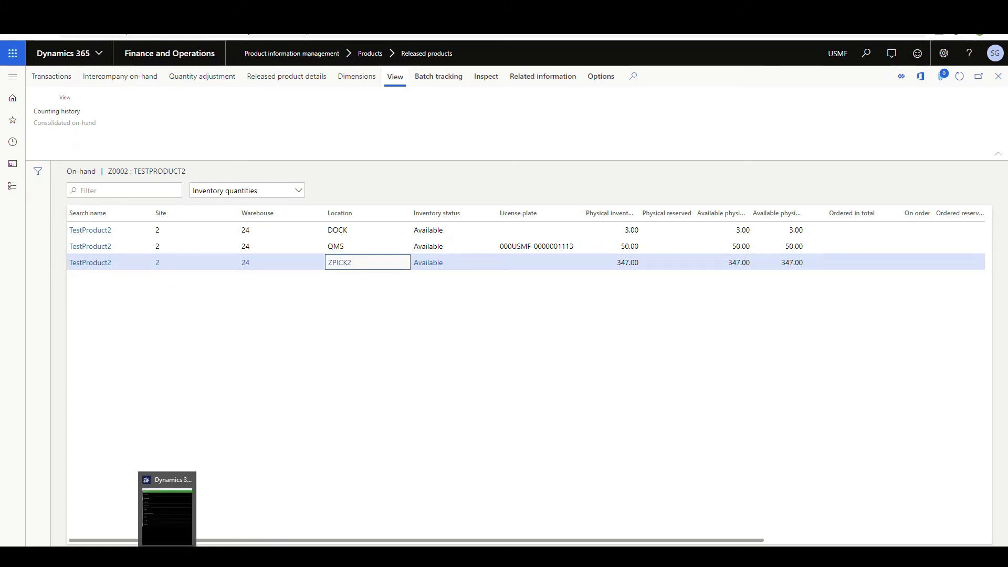
# Start an Inventory status change in the Warehousing app at location ZPICK2.
pyautogui.click(167, 507)
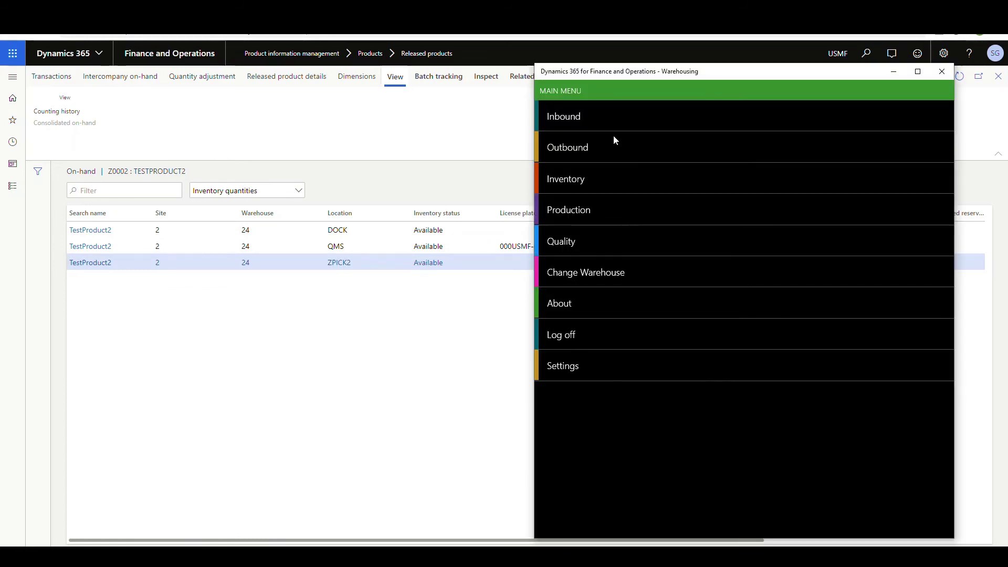
pyautogui.click(557, 177)
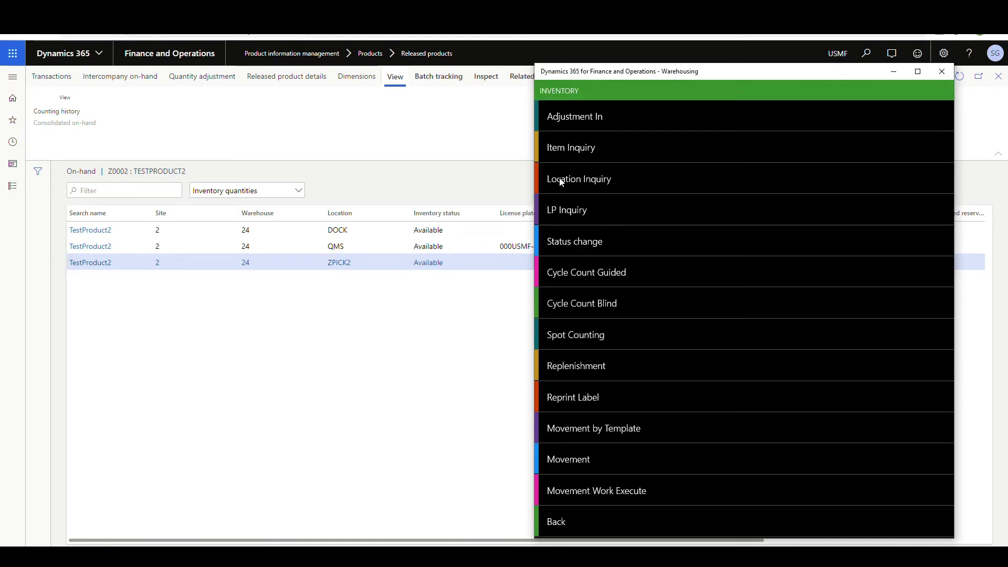
pyautogui.click(571, 244)
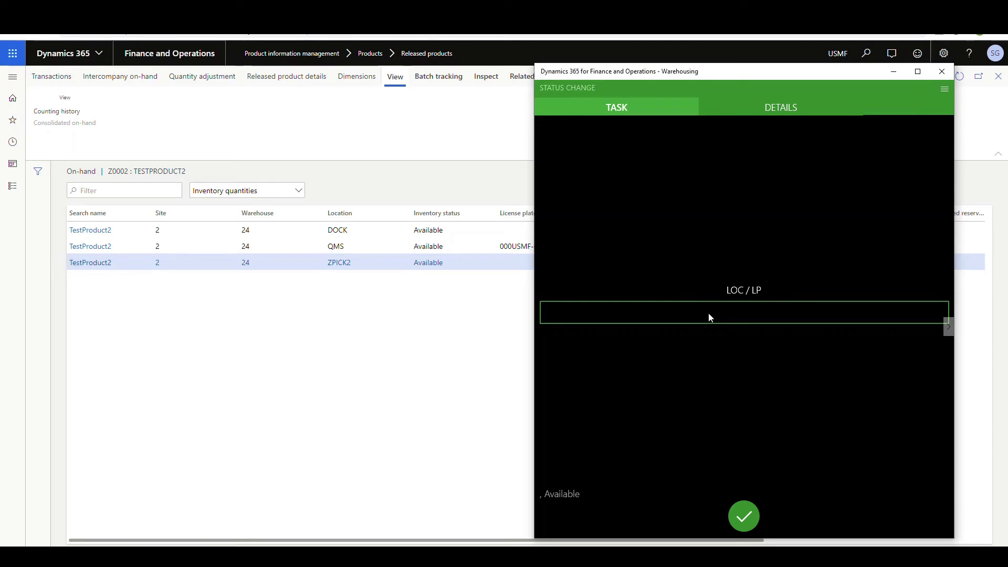
pyautogui.click(709, 317)
pyautogui.write('Z')
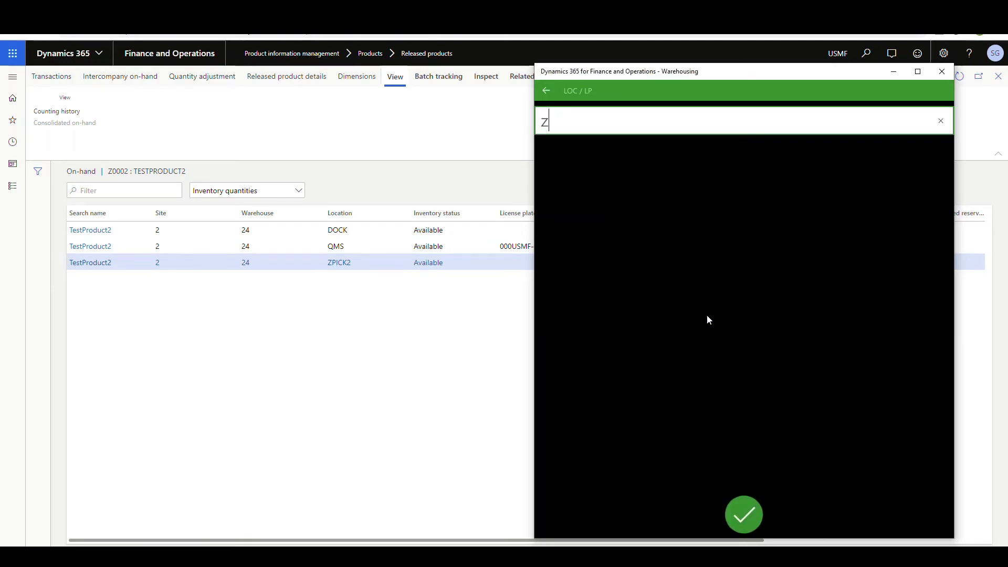
pyautogui.write('pik')
pyautogui.press('BackSpace')
pyautogui.write('ck2')
pyautogui.press('Return')
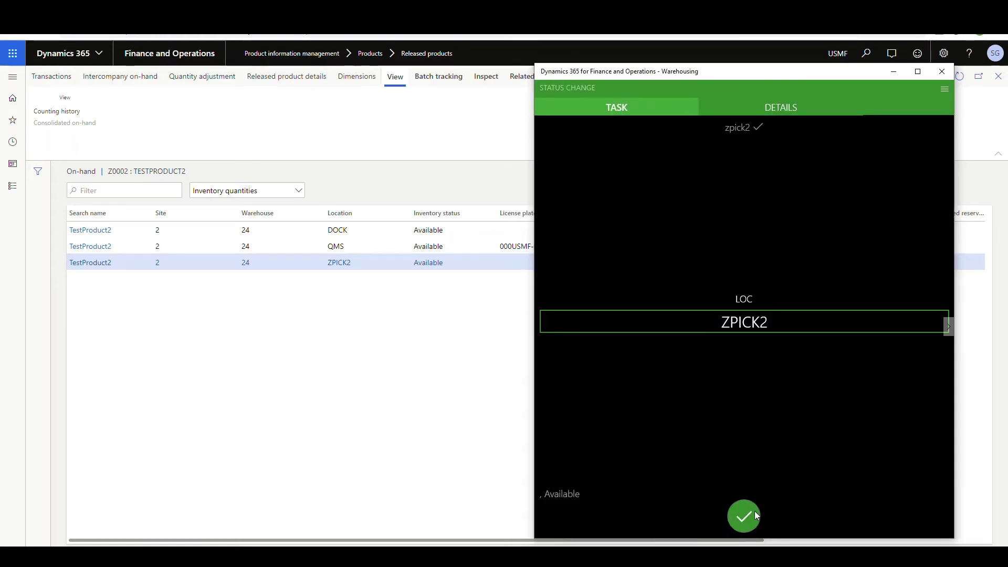
pyautogui.click(757, 515)
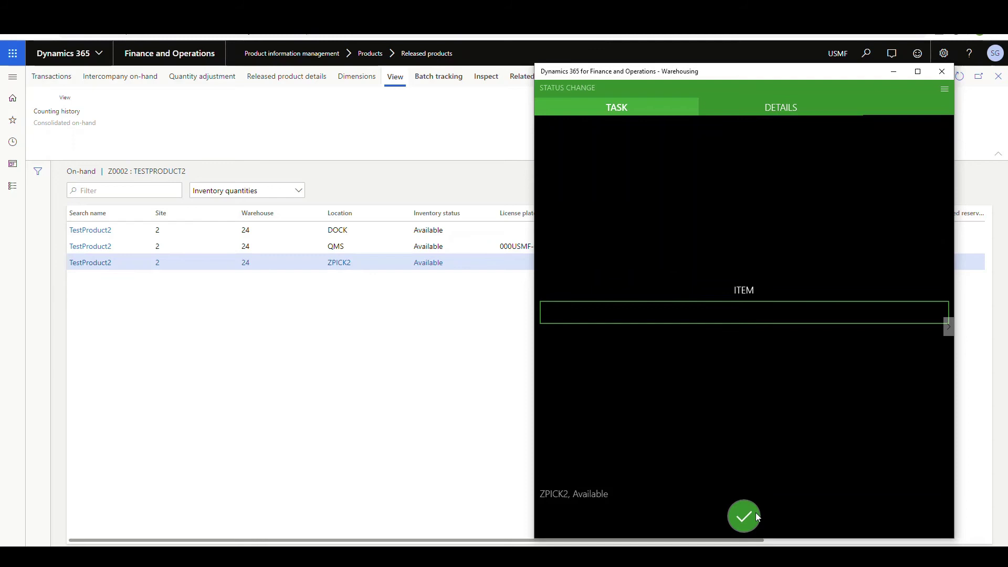
# Enter item Z0002 and change the quantity from 347 to 20.
pyautogui.click(680, 311)
pyautogui.write('Z0002')
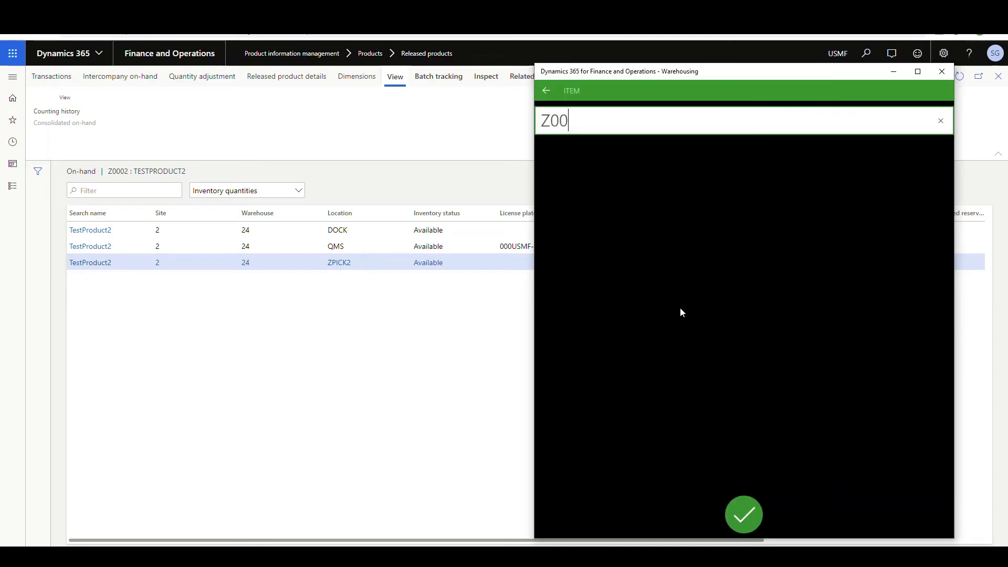
pyautogui.click(748, 525)
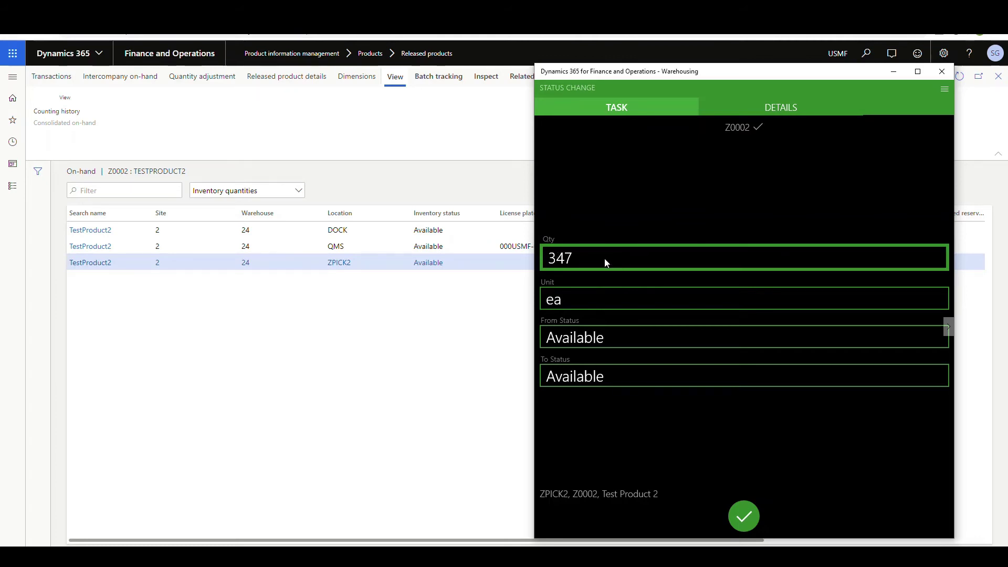
pyautogui.press('Return')
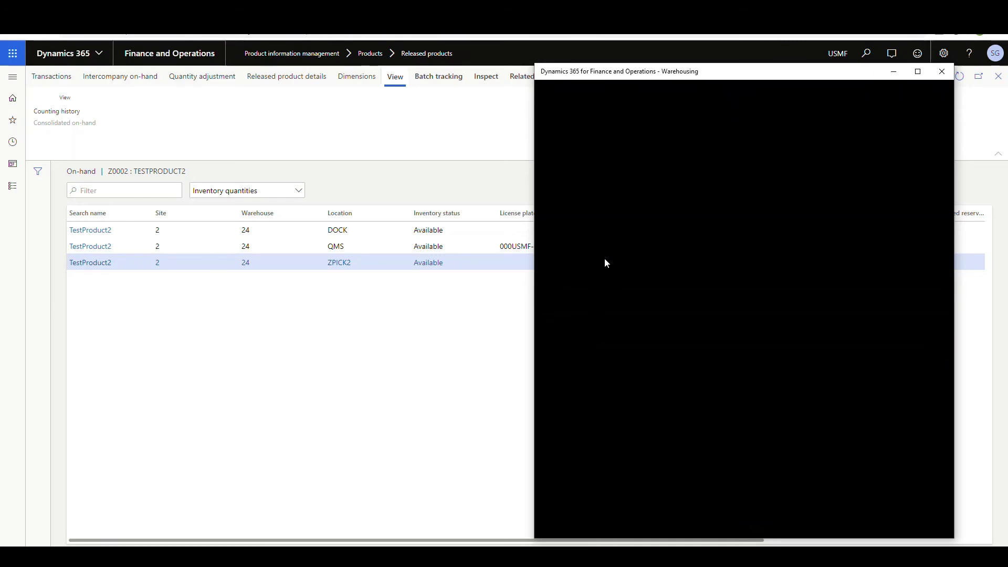
pyautogui.doubleClick(580, 127)
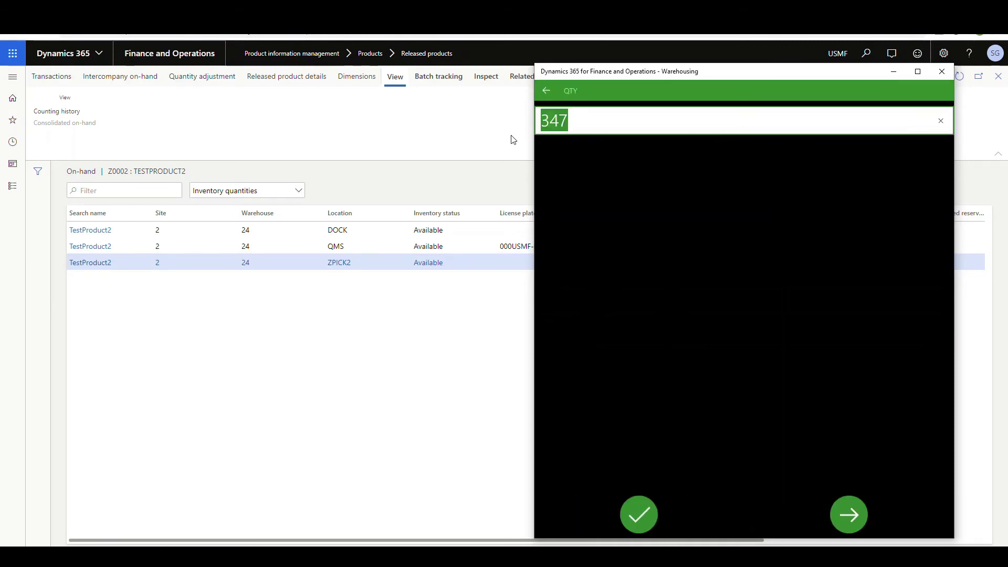
pyautogui.write('20')
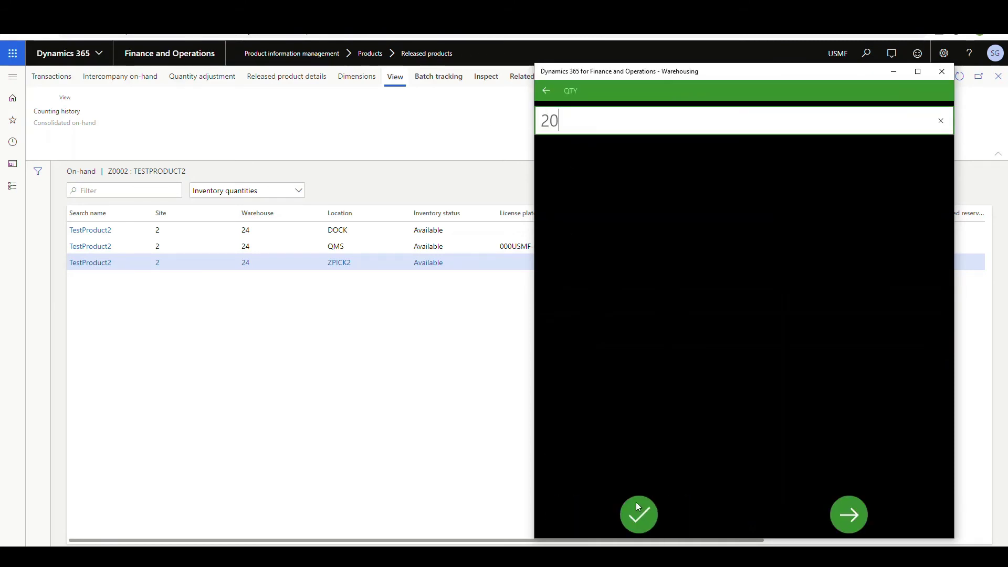
pyautogui.click(636, 517)
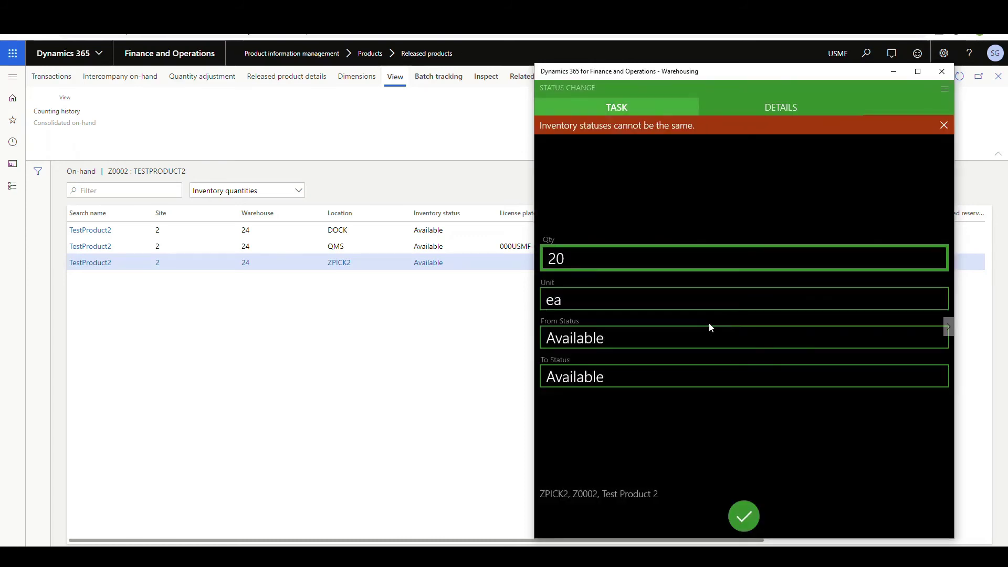
# Set the 20 units' To status to Blocking, finish the task, and return to the browser.
pyautogui.click(594, 383)
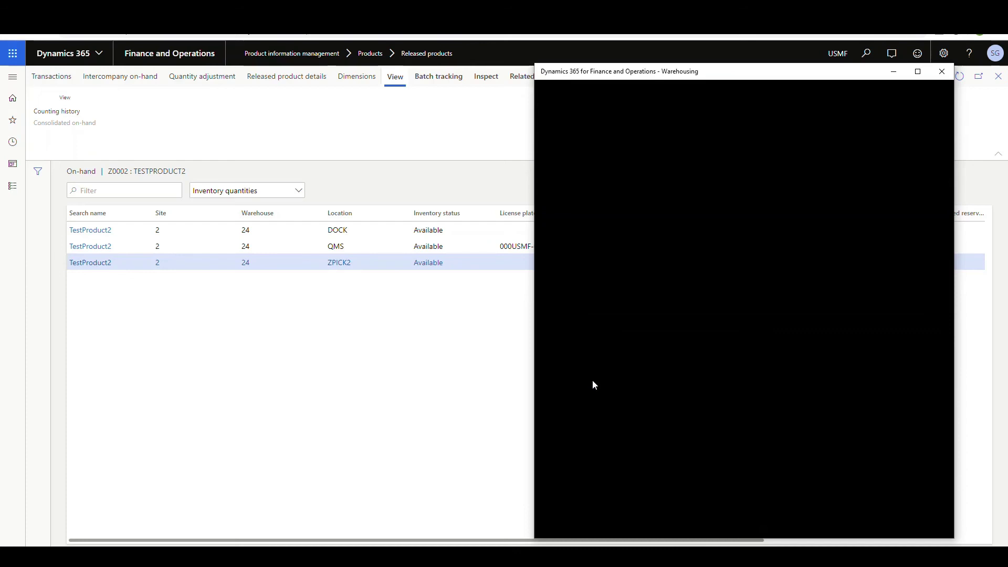
pyautogui.click(581, 153)
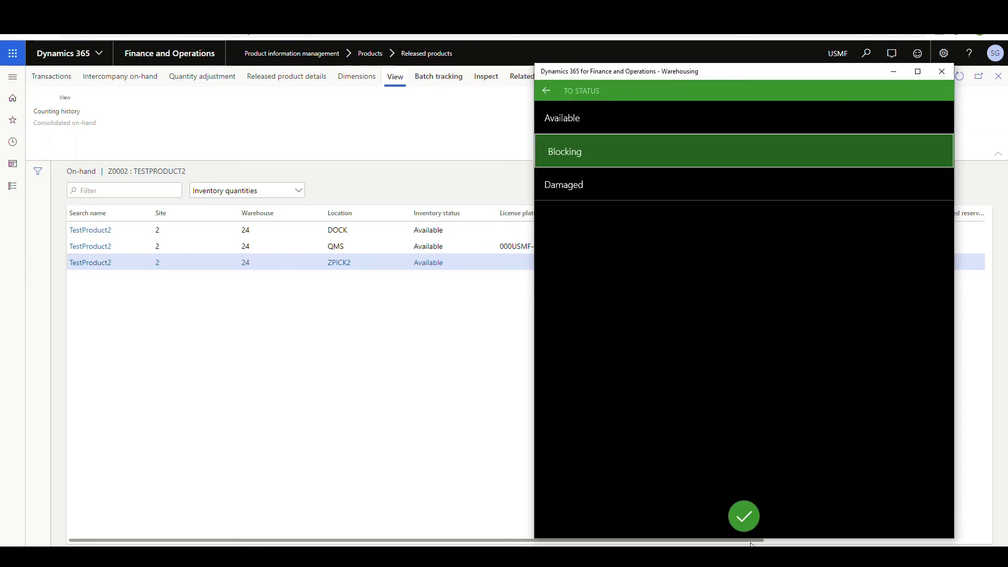
pyautogui.click(747, 515)
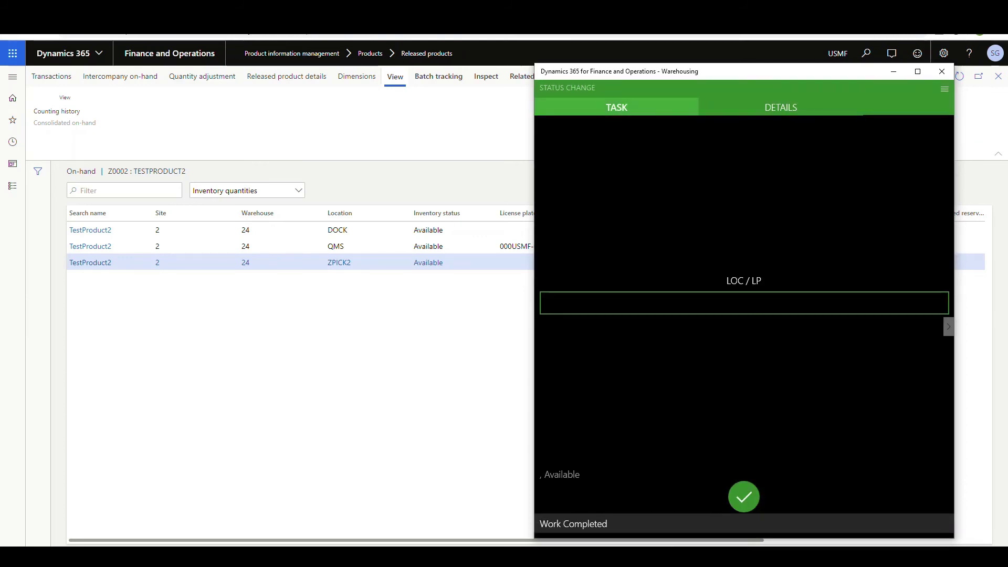
pyautogui.click(335, 416)
# Refresh on-hand to show ZPICK2 as 327 Available and 20 Blocking, then return to the Warehousing app.
pyautogui.click(960, 79)
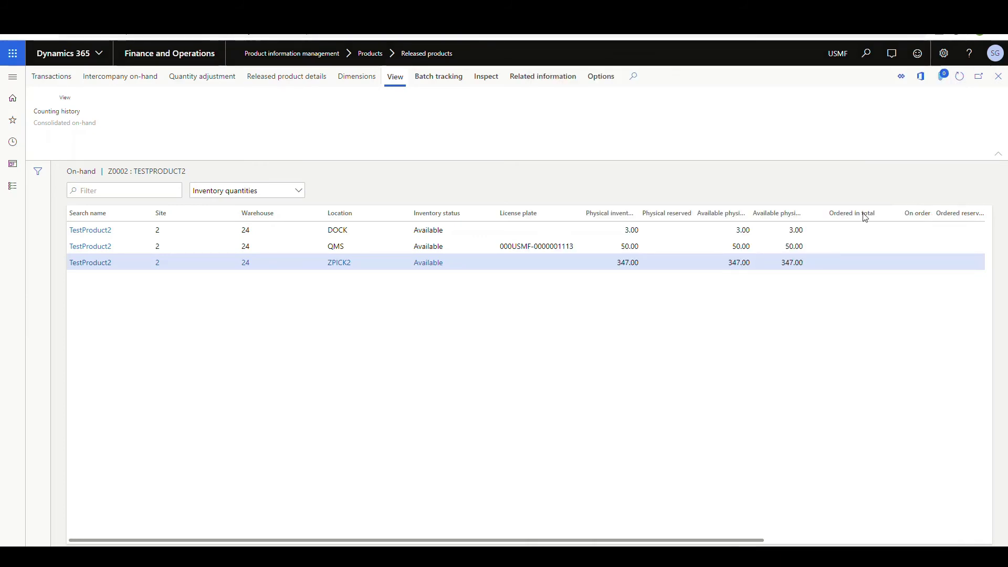
pyautogui.click(646, 263)
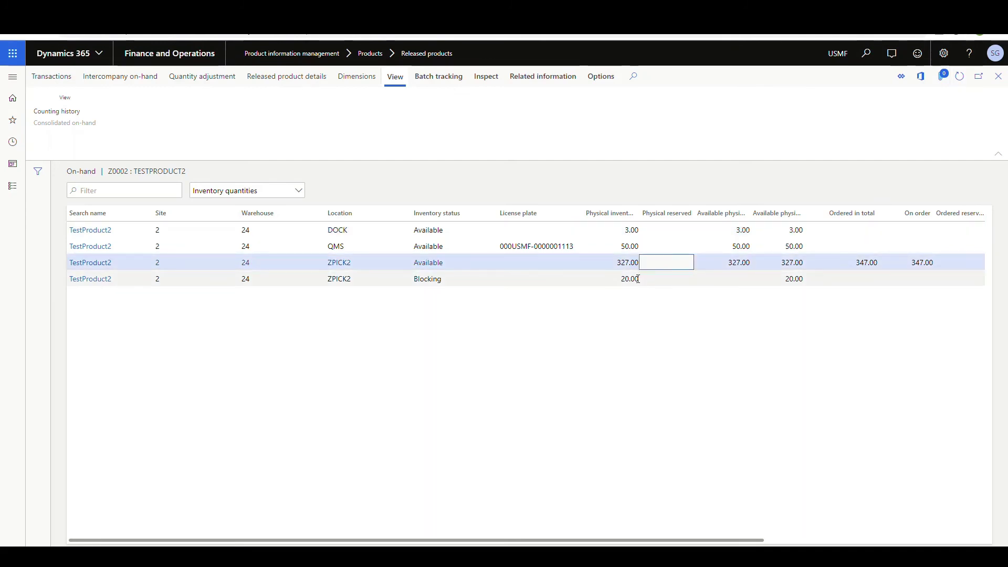
pyautogui.click(637, 279)
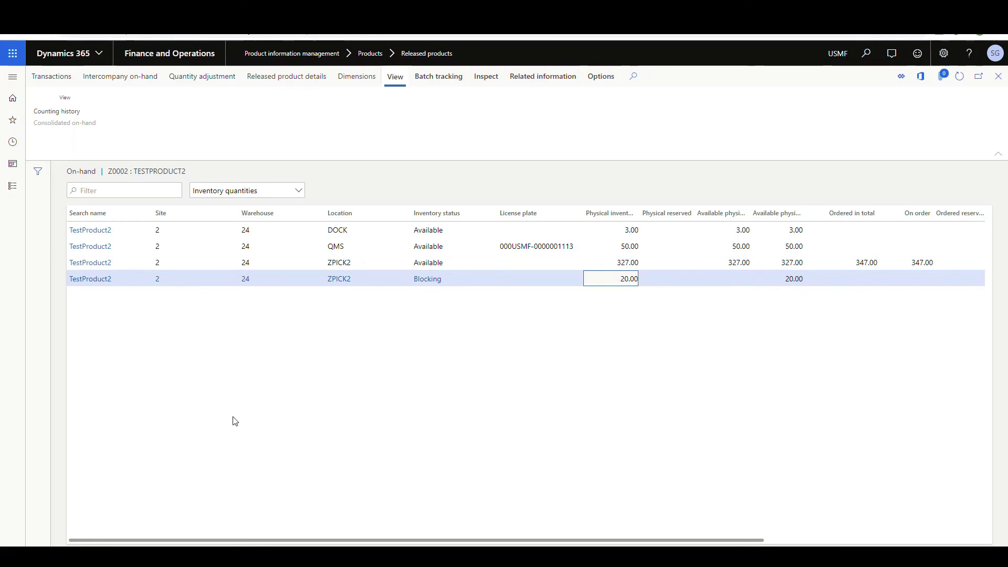
pyautogui.hotkey('alt', 'Tab')
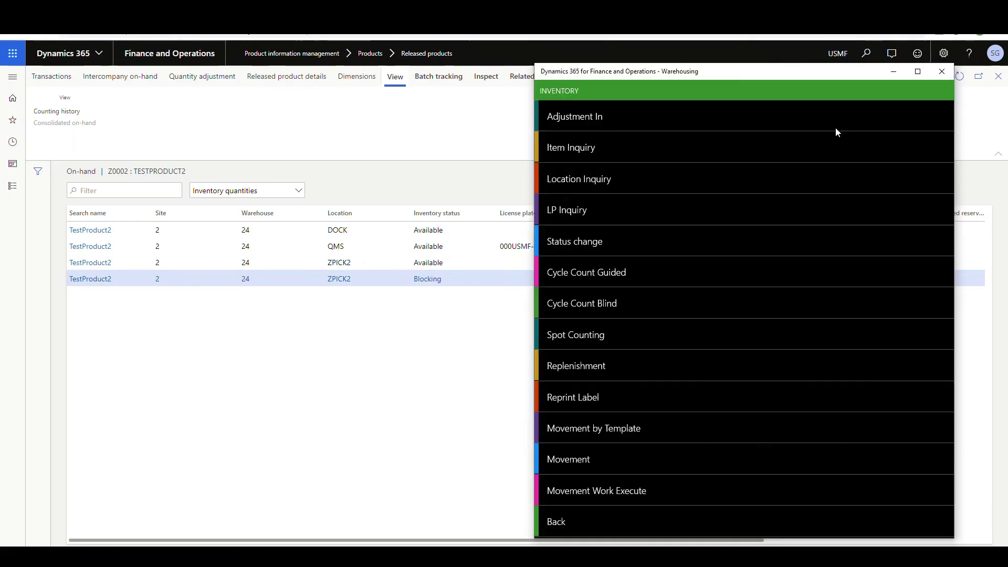
# Start a new status change for item Z0002 at location ZPICK2.
pyautogui.click(600, 242)
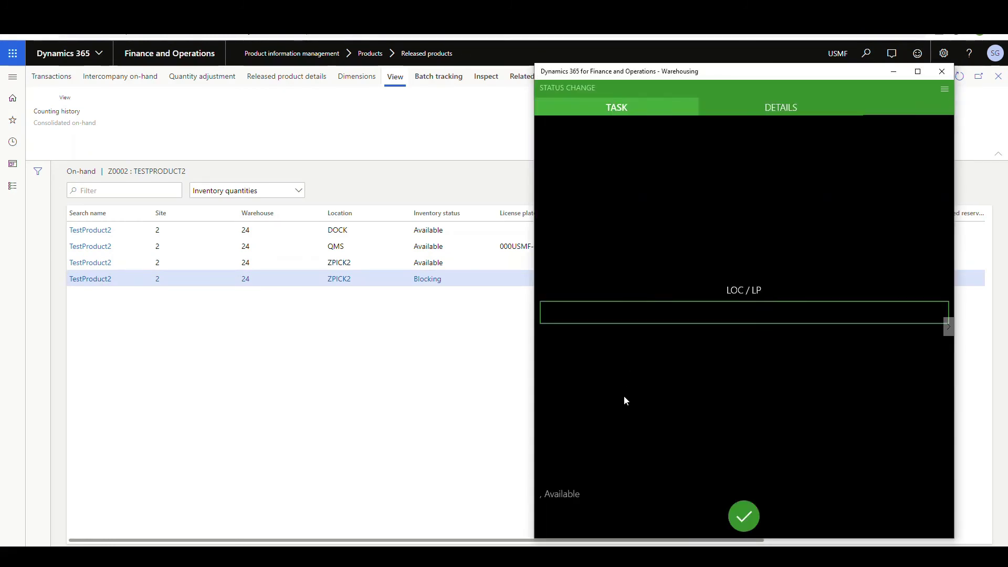
pyautogui.click(756, 310)
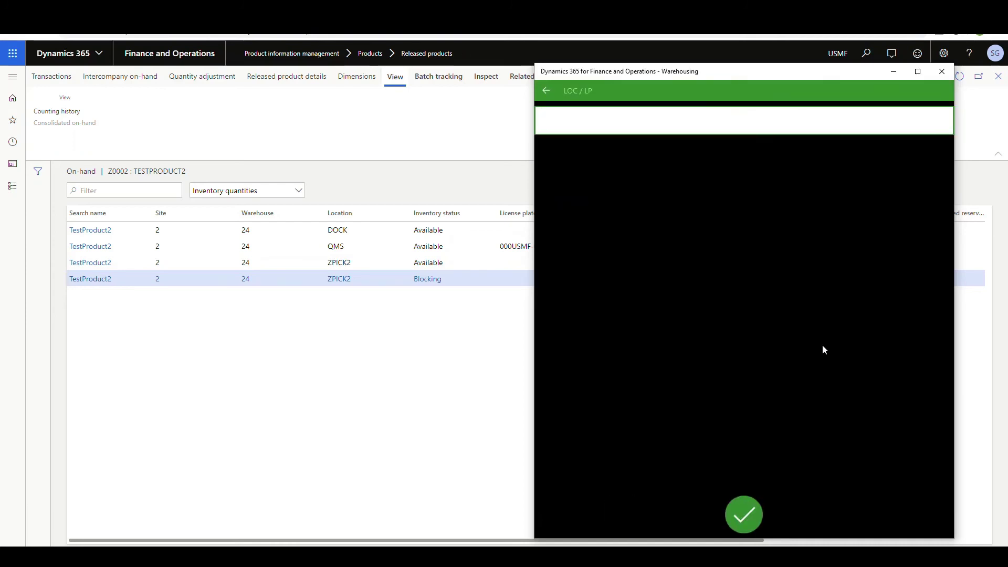
pyautogui.write('Zpick2')
pyautogui.press('Return')
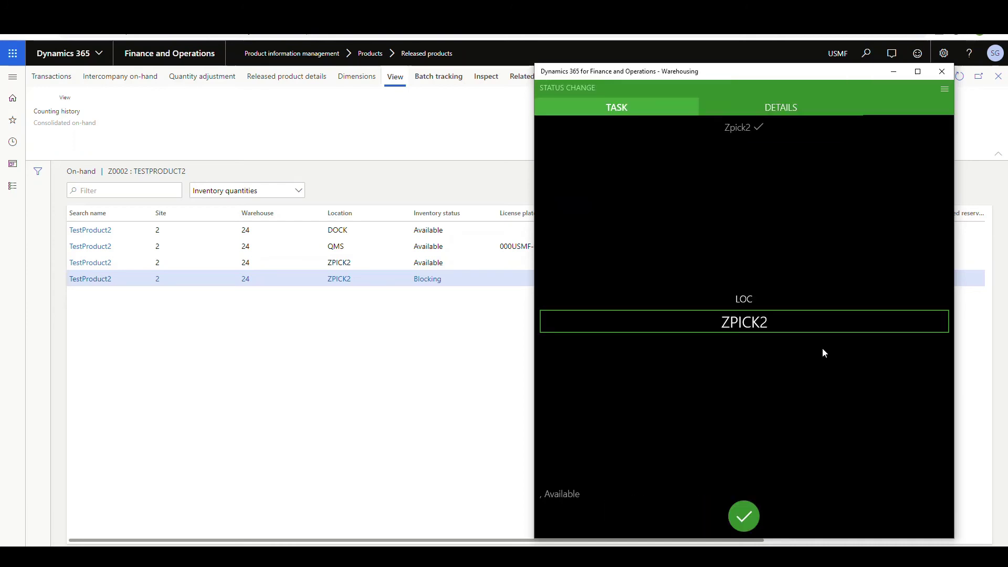
pyautogui.click(750, 525)
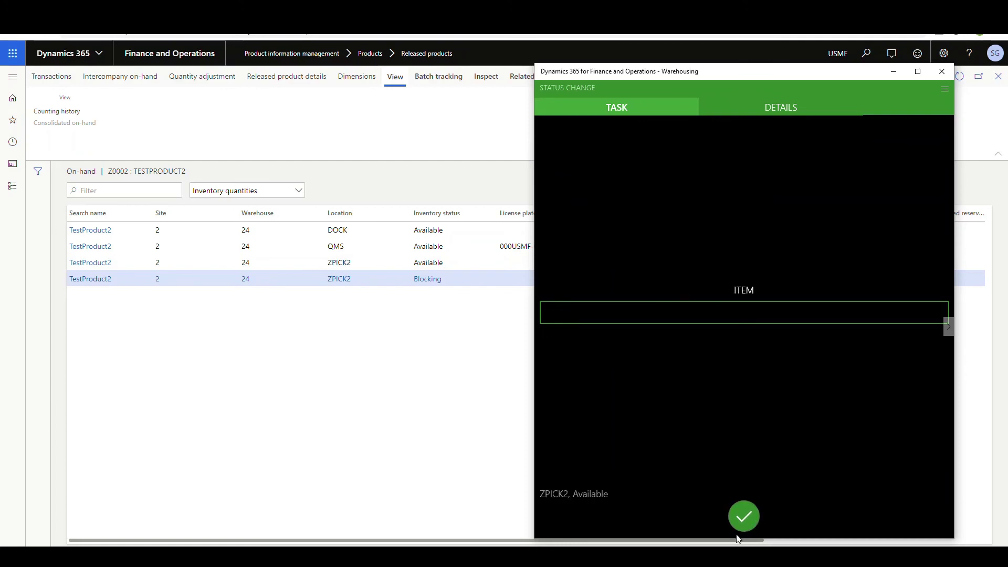
pyautogui.click(739, 313)
pyautogui.write('Z0')
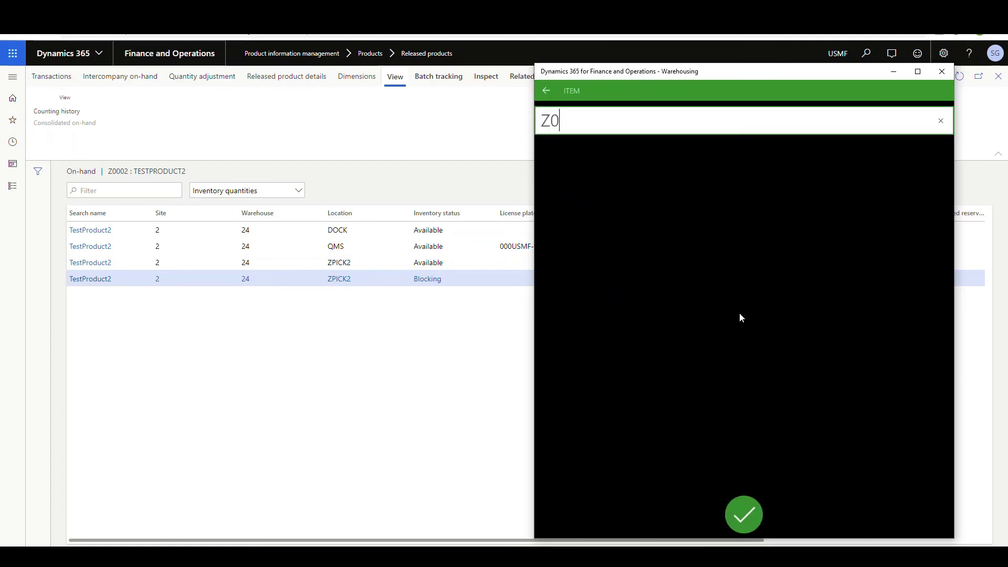
pyautogui.write('002')
pyautogui.press('Return')
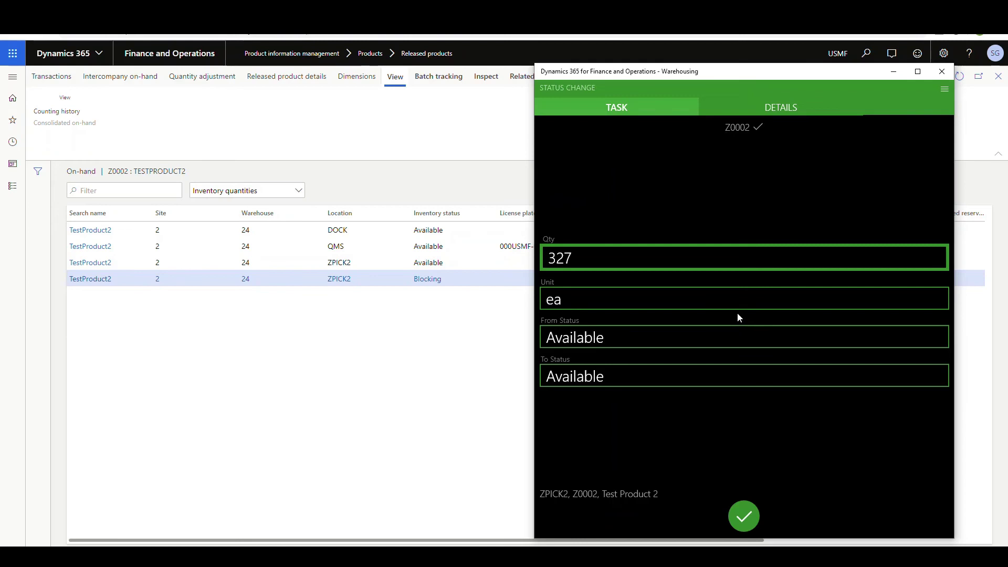
# Move 20 ea from Available to Blocking, then refresh the on-hand list showing 307 and 40.
pyautogui.click(620, 261)
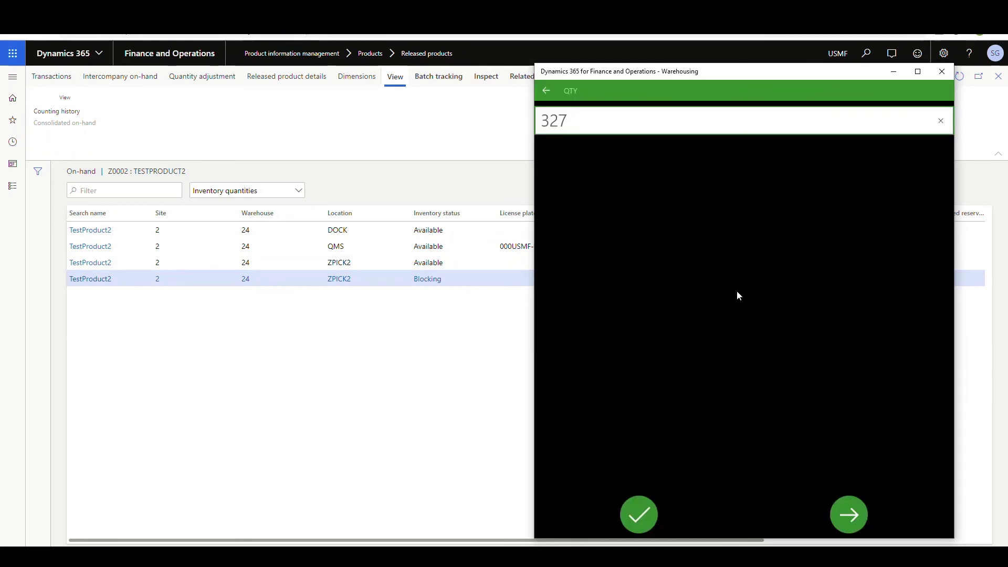
pyautogui.press('BackSpace')
pyautogui.press('BackSpace')
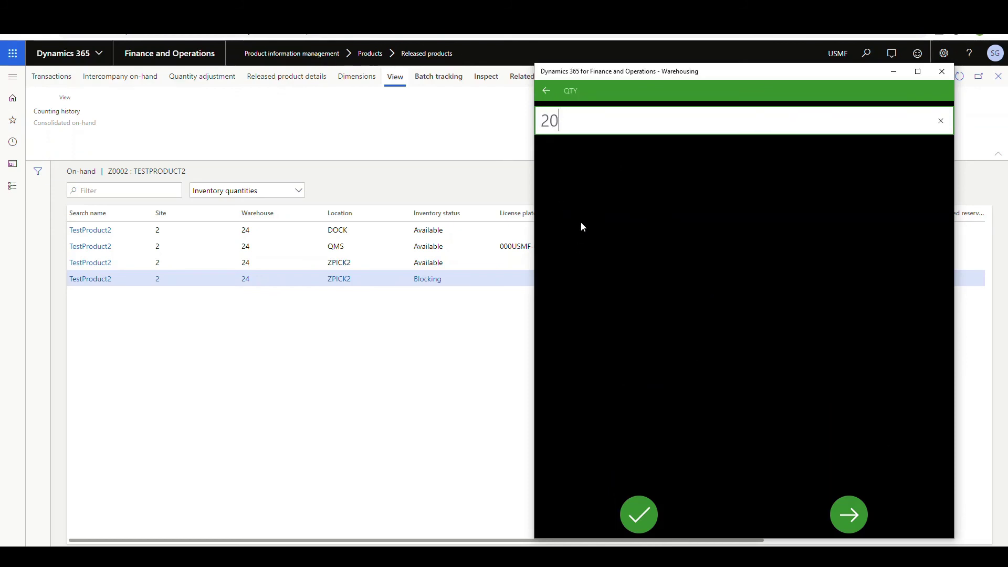
pyautogui.click(853, 518)
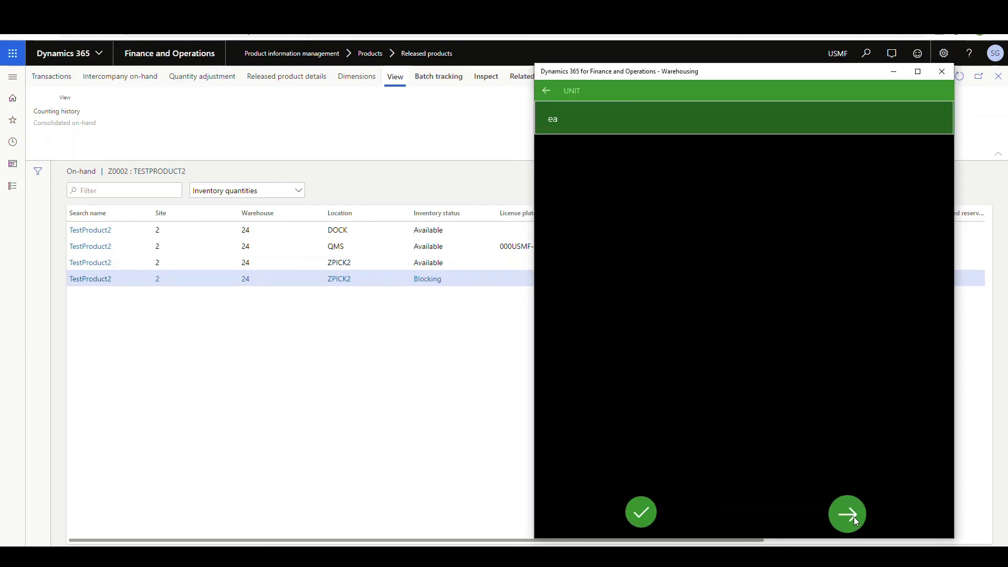
pyautogui.click(855, 516)
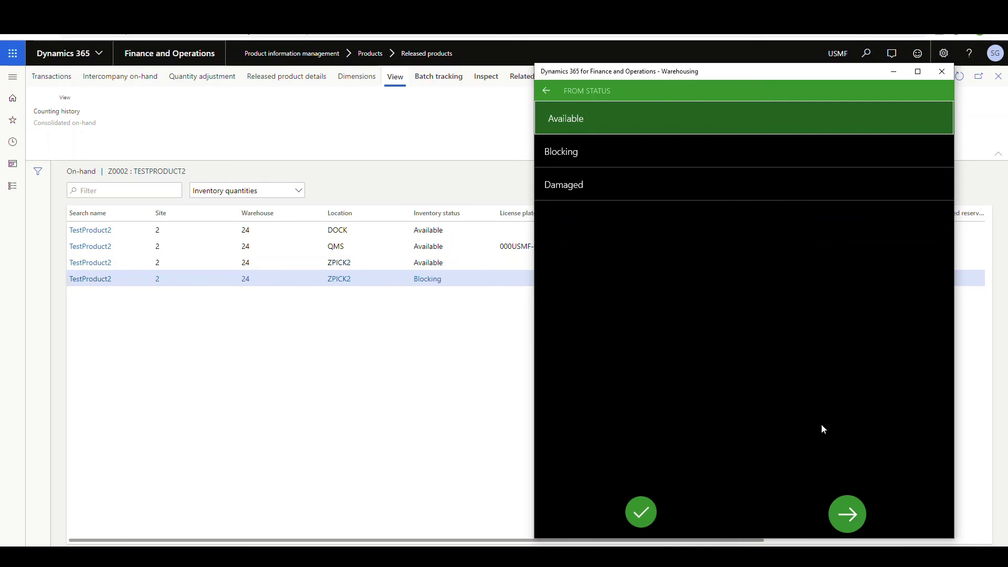
pyautogui.click(848, 513)
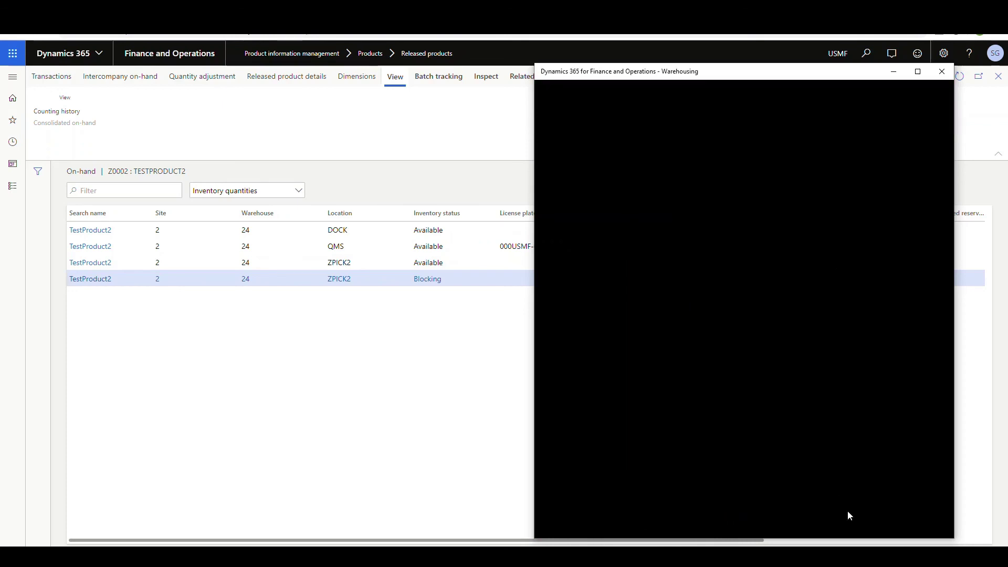
pyautogui.click(574, 152)
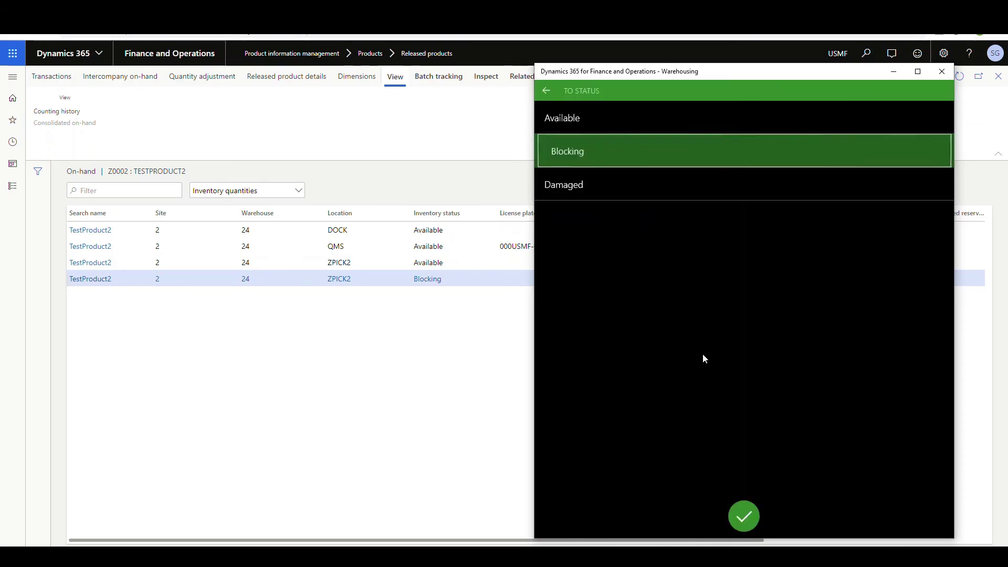
pyautogui.click(755, 520)
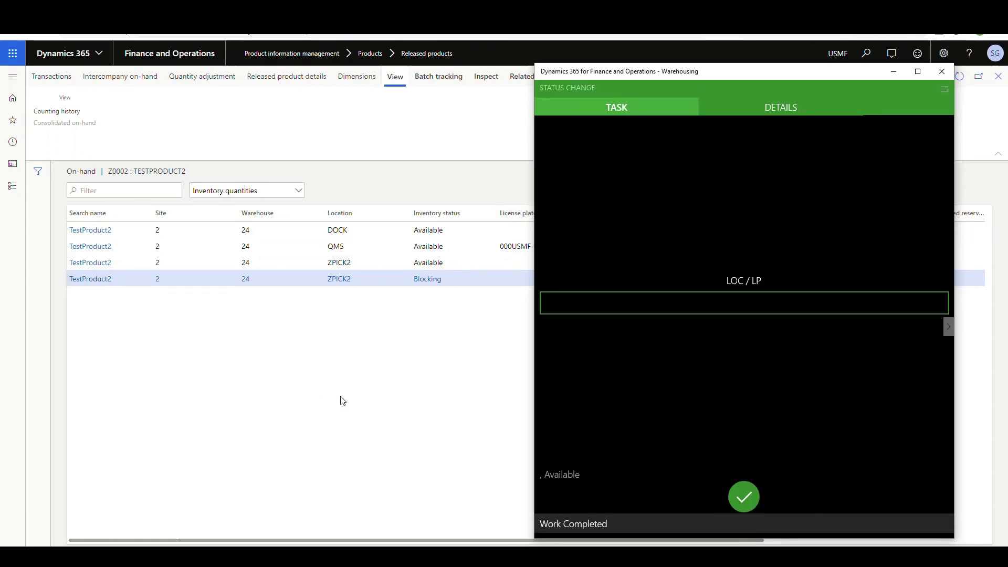
pyautogui.click(332, 374)
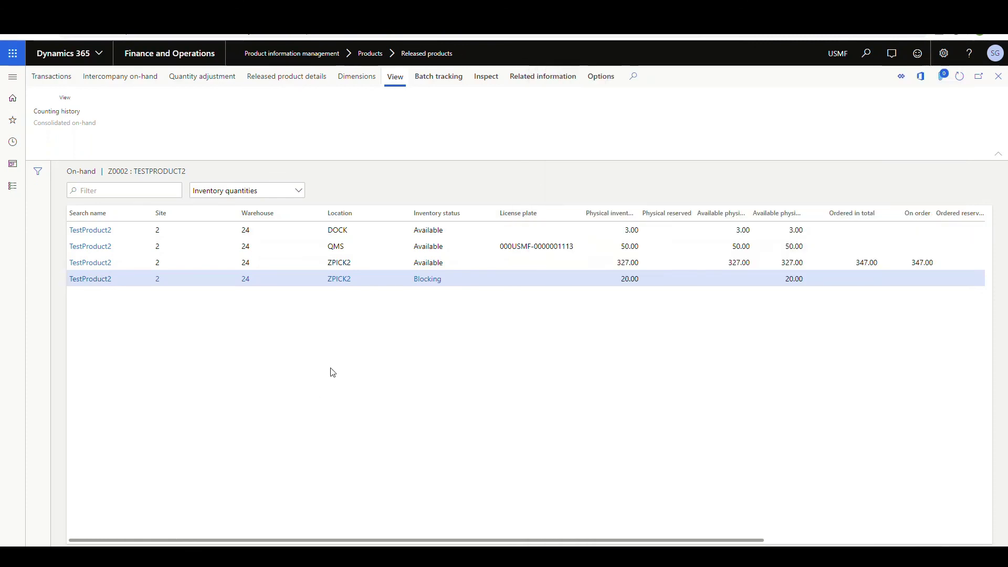
pyautogui.click(960, 76)
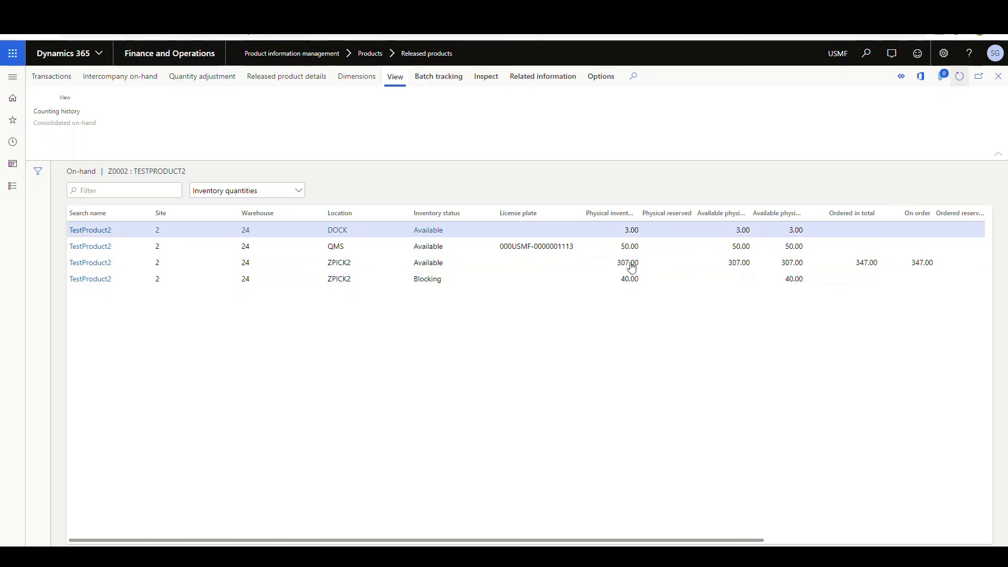